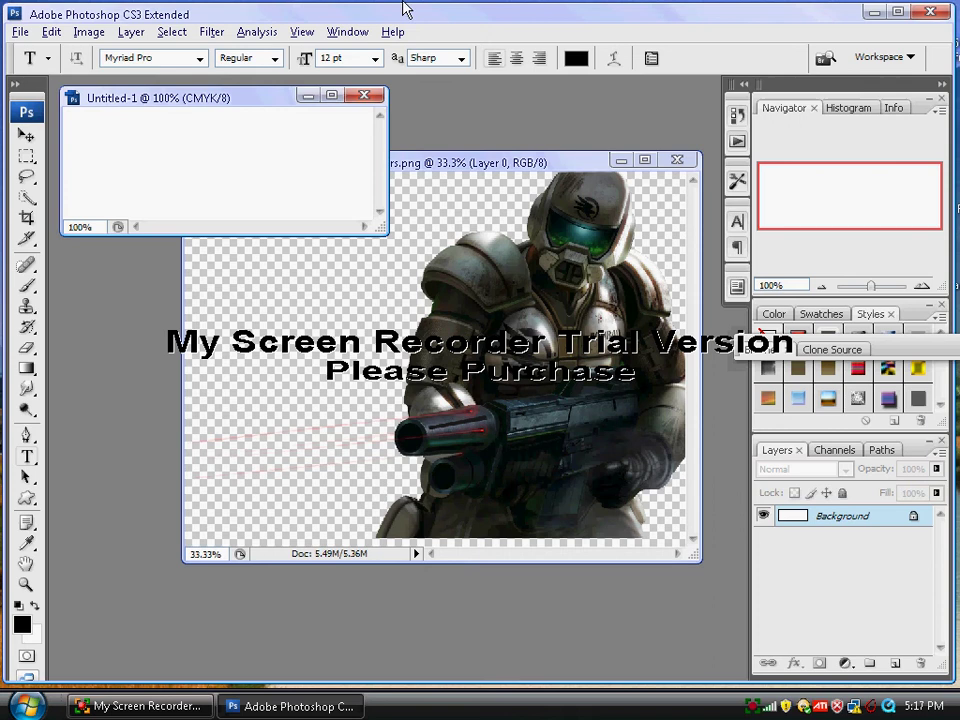
Step: Delete the stray text layer Layer 1 from the blank new document
{"action": "left_click", "coordinate": [20, 31]}
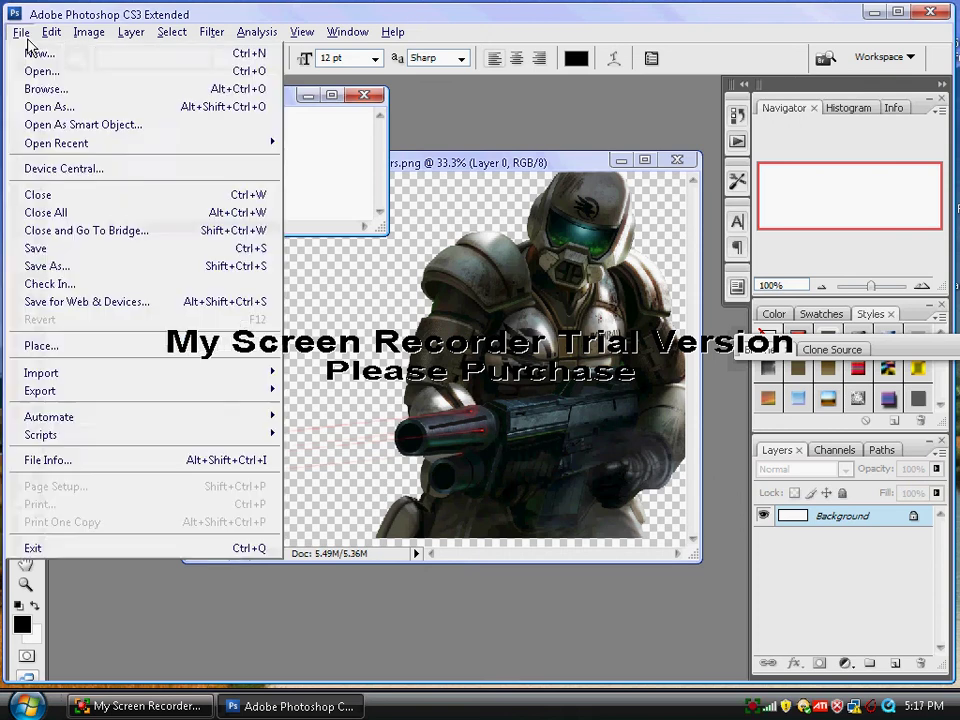
{"action": "left_click", "coordinate": [298, 131]}
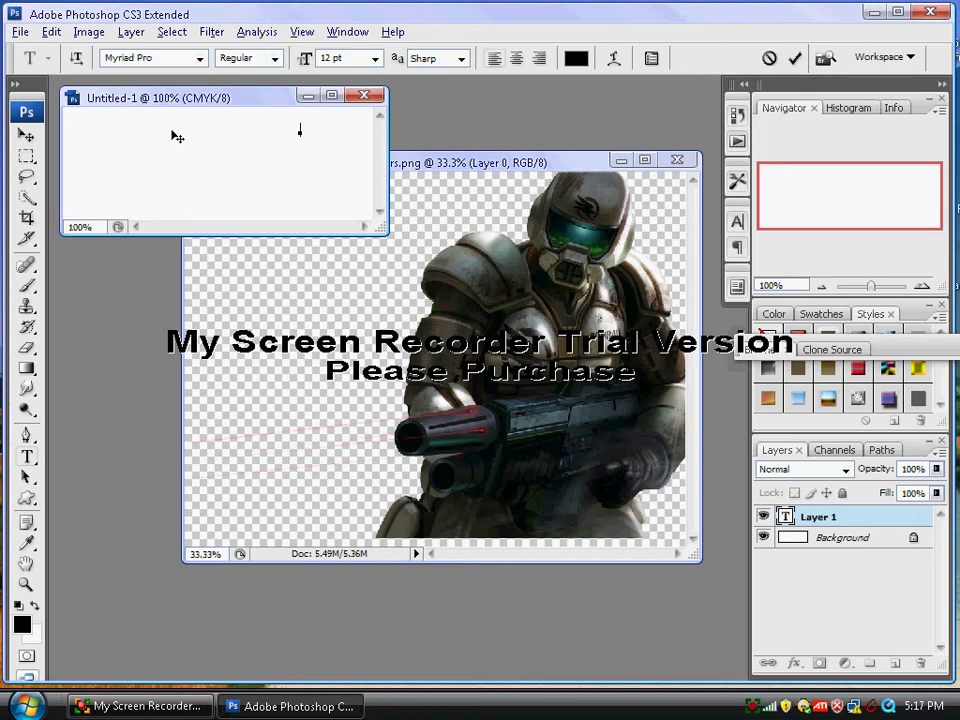
{"action": "left_click", "coordinate": [842, 538]}
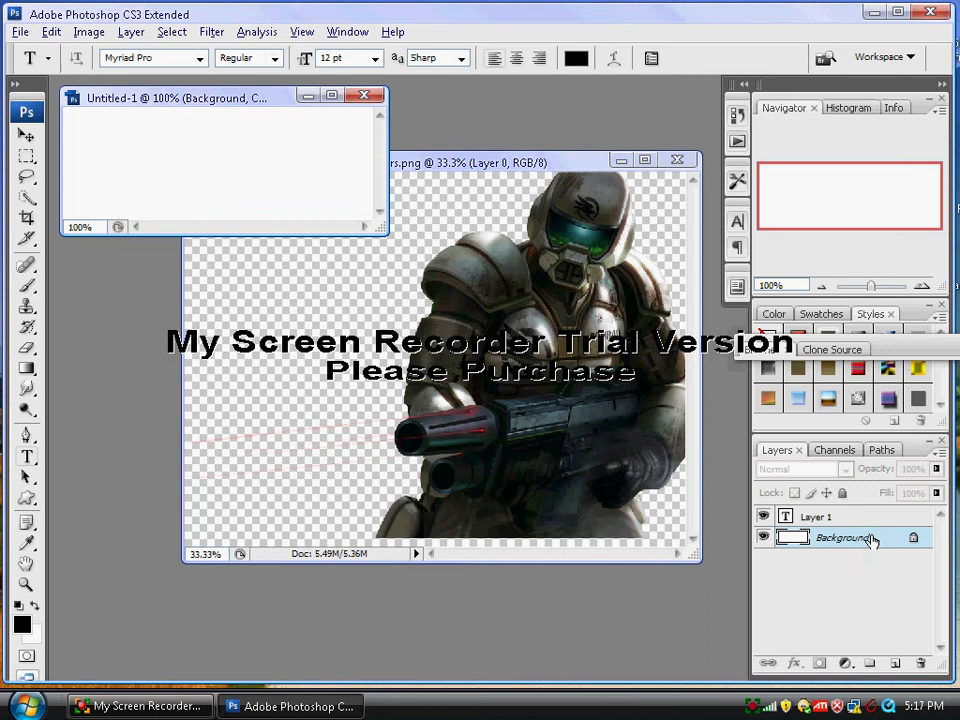
{"action": "right_click", "coordinate": [865, 523]}
{"action": "left_click", "coordinate": [798, 89]}
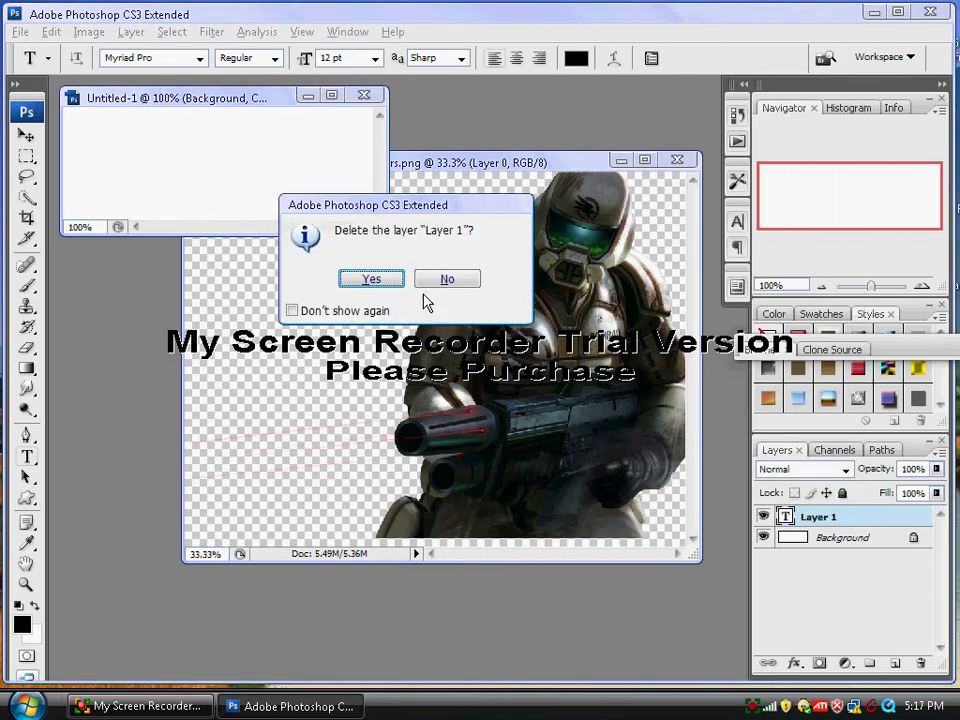
{"action": "left_click", "coordinate": [371, 280]}
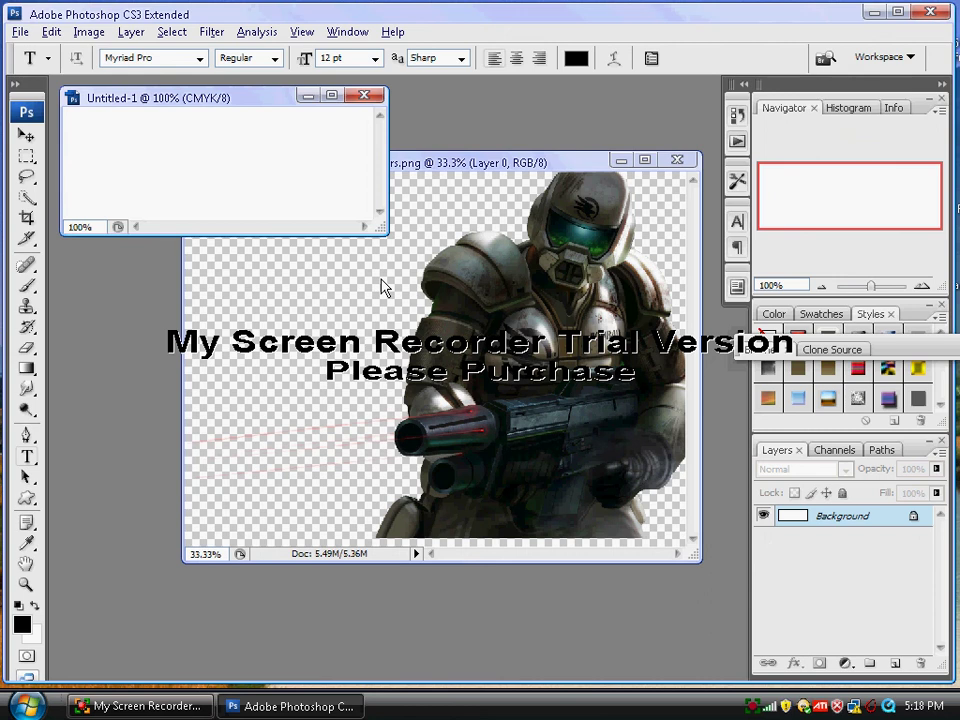
Step: Resize the soldier render to 300 pixels wide with Image Size
{"action": "left_click", "coordinate": [463, 168]}
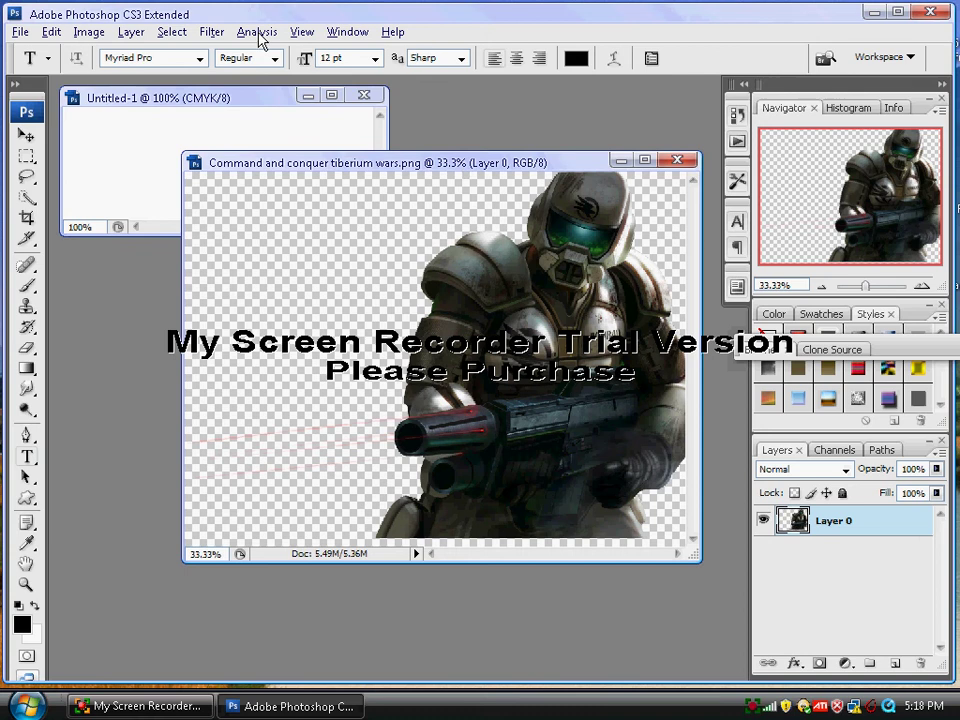
{"action": "left_click", "coordinate": [167, 96]}
{"action": "left_click", "coordinate": [412, 165]}
{"action": "left_click", "coordinate": [88, 32]}
{"action": "left_click", "coordinate": [116, 167]}
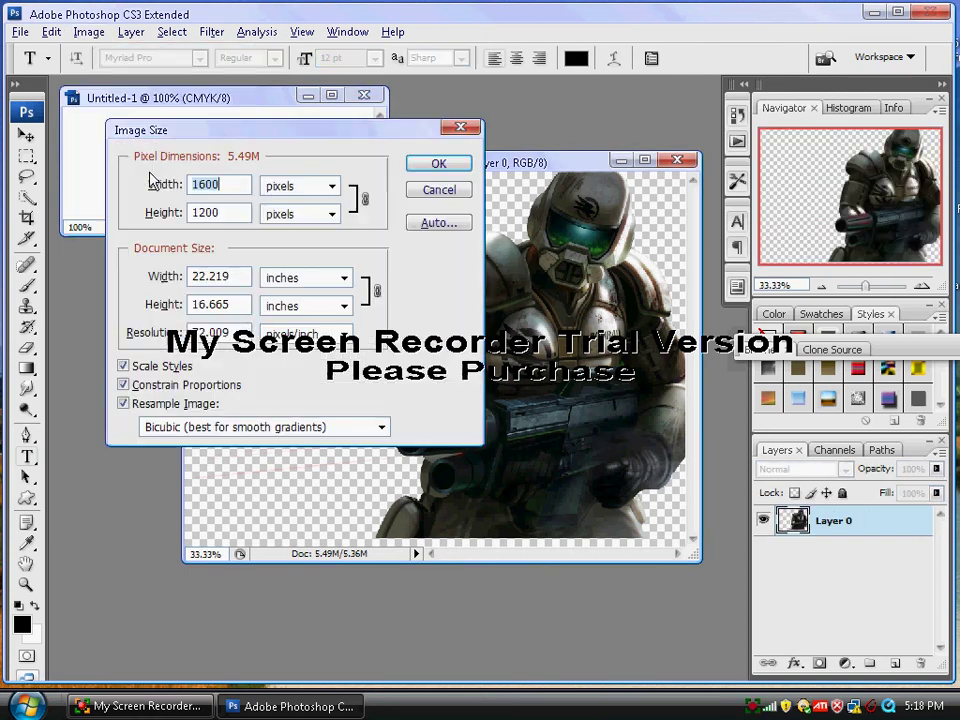
{"action": "type", "text": "3"}
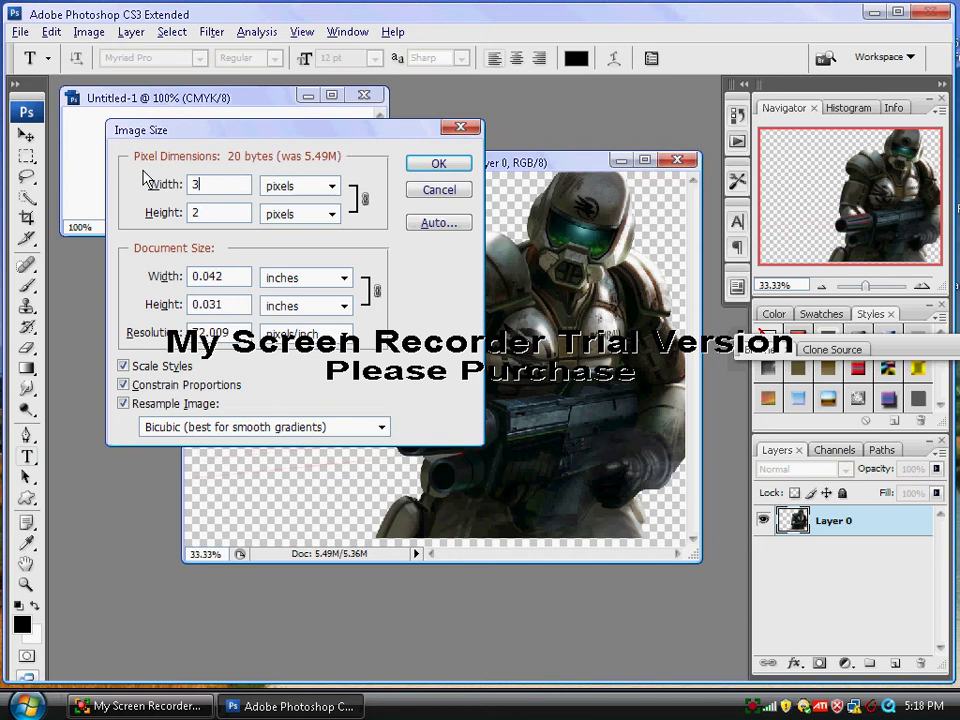
{"action": "type", "text": "8"}
{"action": "key", "text": "BackSpace"}
{"action": "type", "text": "00"}
{"action": "key", "text": "Return"}
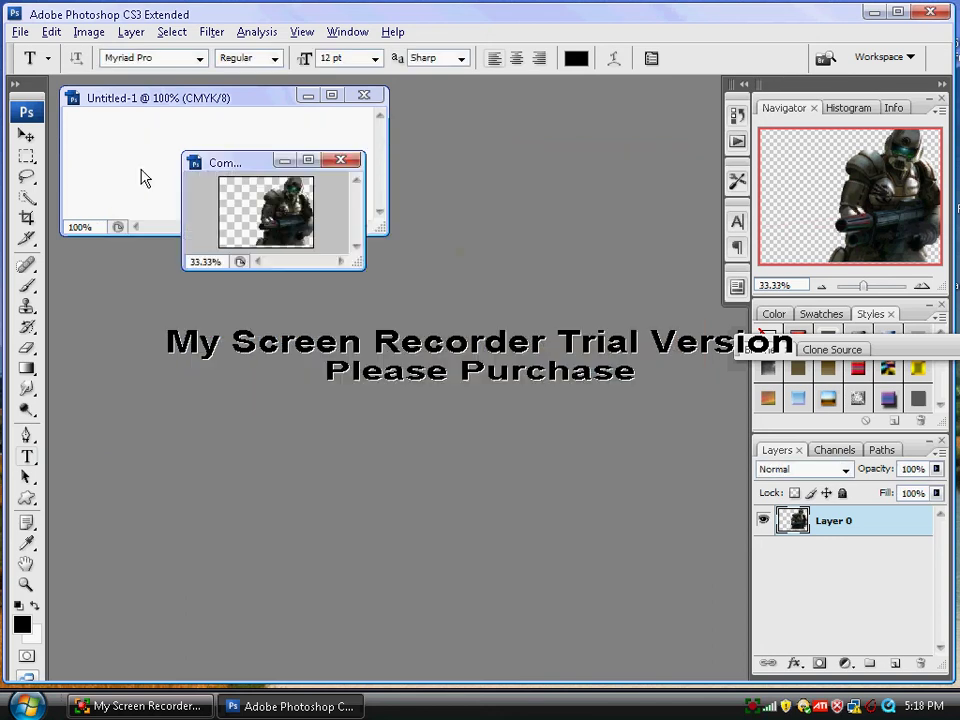
Step: Drag the 300-pixel render into the banner's right side and choose the fixed-size rectangular marquee
{"action": "key", "text": "v"}
{"action": "mouse_move", "coordinate": [271, 227]}
{"action": "left_mouse_down"}
{"action": "mouse_move", "coordinate": [146, 156]}
{"action": "mouse_move", "coordinate": [246, 161]}
{"action": "mouse_move", "coordinate": [225, 154]}
{"action": "mouse_move", "coordinate": [186, 154]}
{"action": "mouse_move", "coordinate": [310, 195]}
{"action": "mouse_move", "coordinate": [300, 185]}
{"action": "mouse_move", "coordinate": [313, 211]}
{"action": "left_mouse_up"}
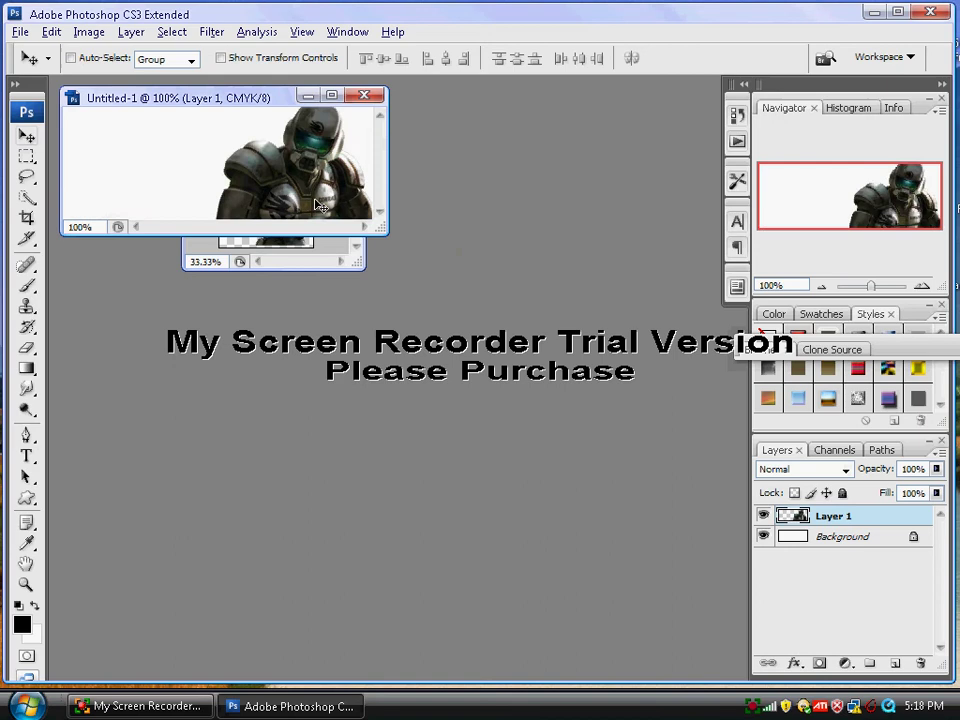
{"action": "left_click", "coordinate": [26, 156]}
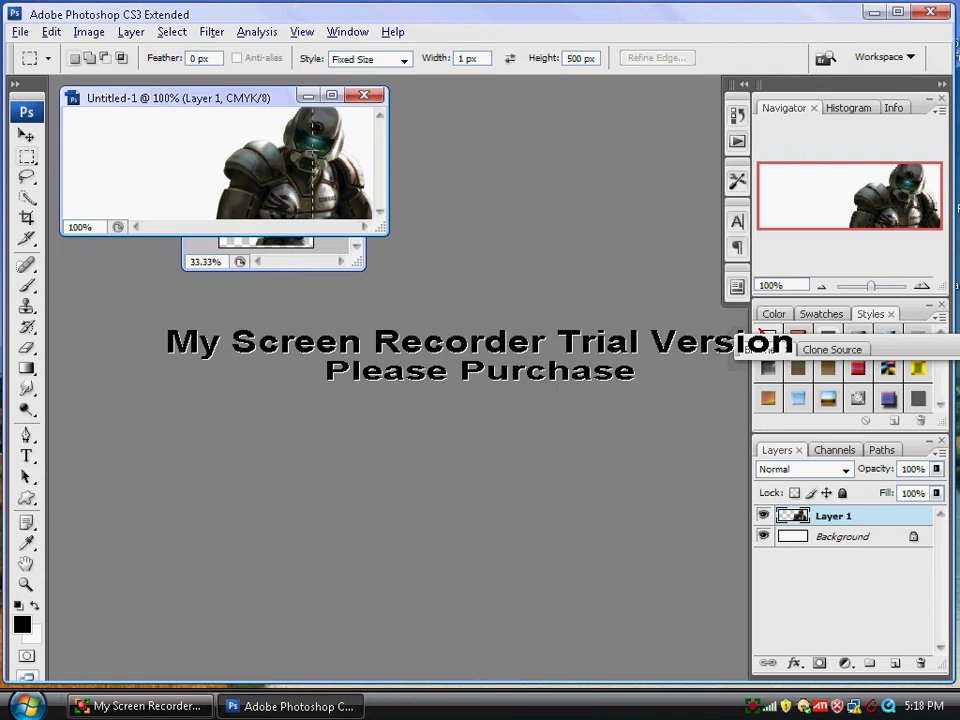
Step: Position the 1 x 500 pixel selection strip vertically through the soldier's helmet
{"action": "left_click", "coordinate": [313, 110]}
{"action": "left_click", "coordinate": [50, 32]}
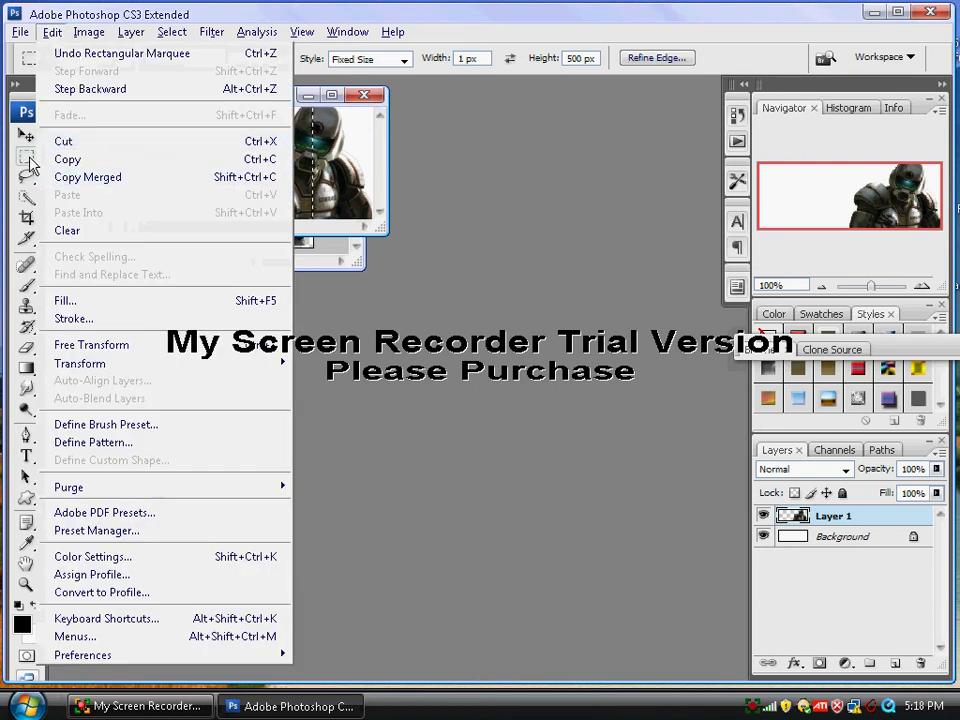
{"action": "left_click", "coordinate": [150, 145]}
{"action": "left_click", "coordinate": [264, 110]}
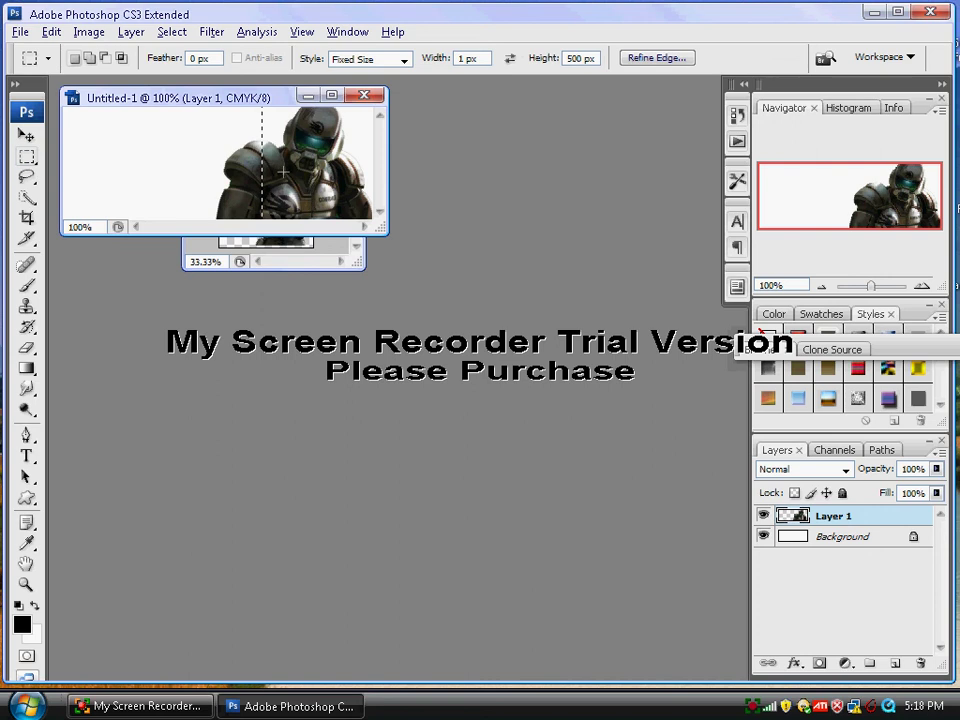
{"action": "left_click", "coordinate": [231, 171]}
{"action": "left_click", "coordinate": [260, 110]}
{"action": "left_click", "coordinate": [263, 106]}
{"action": "left_click", "coordinate": [312, 108]}
Step: Free Transform the strip, stretching it to the banner's left edge, and apply it
{"action": "left_click", "coordinate": [51, 31]}
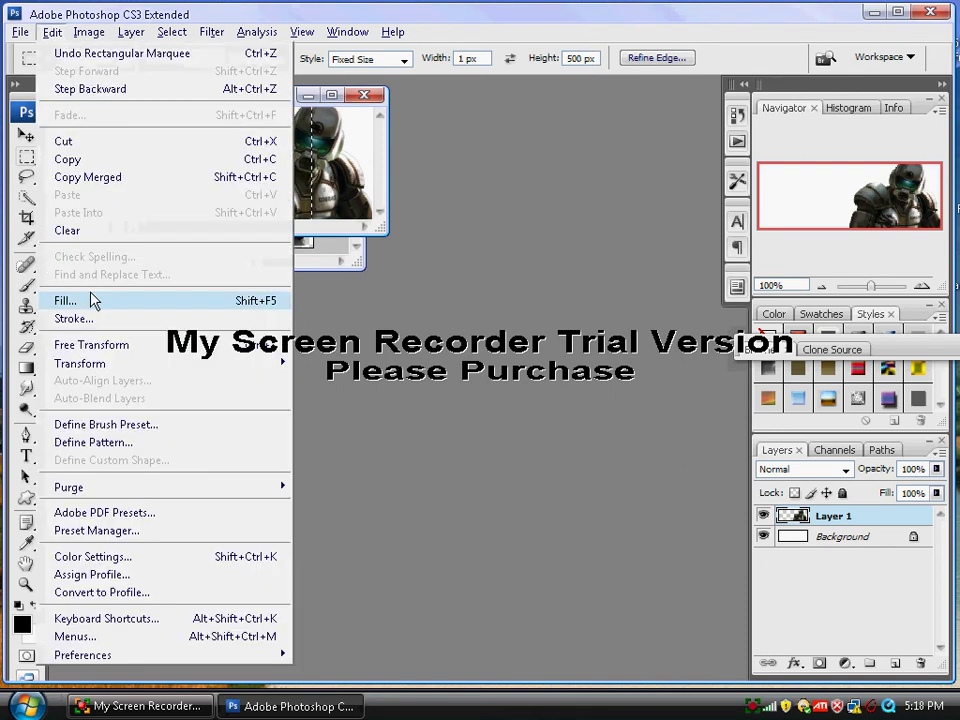
{"action": "left_click", "coordinate": [96, 343]}
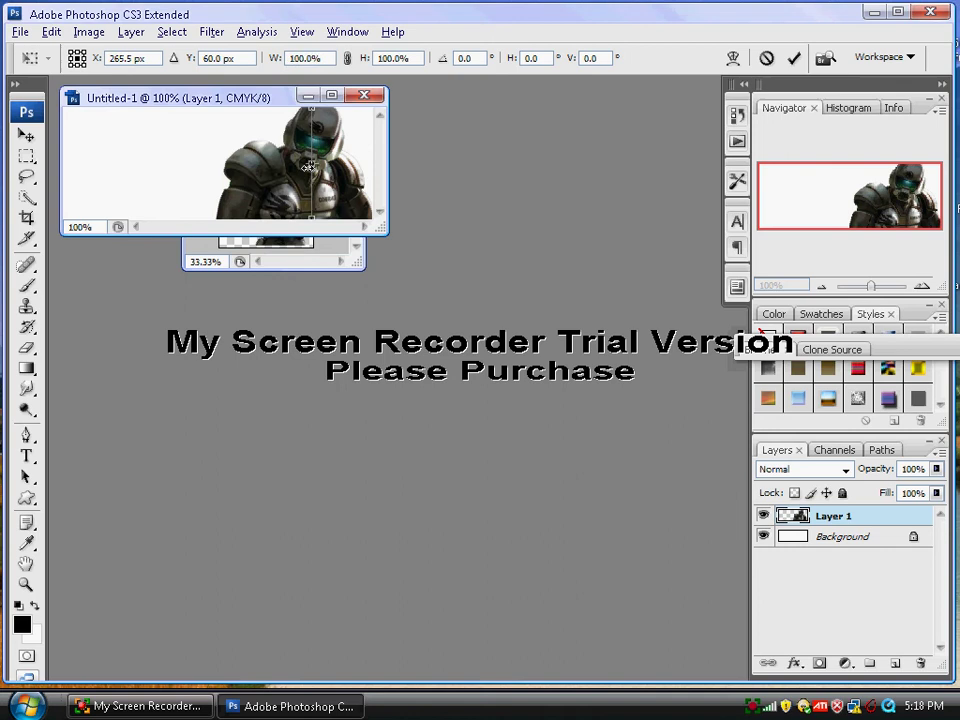
{"action": "left_click_drag", "start_coordinate": [311, 163], "coordinate": [489, 169]}
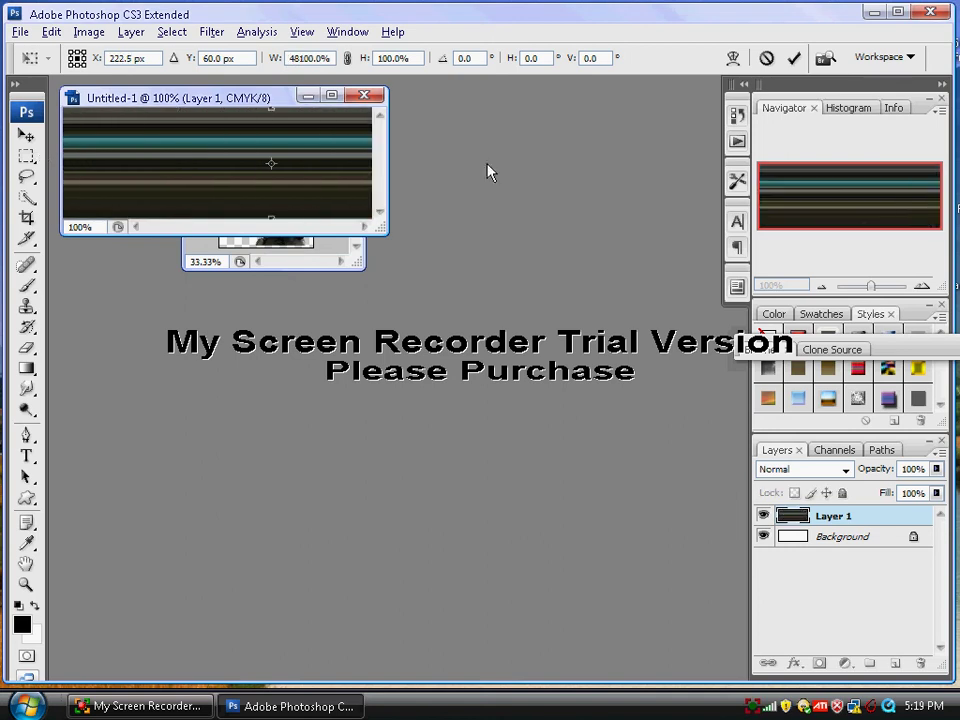
{"action": "left_click", "coordinate": [26, 137]}
{"action": "left_click", "coordinate": [398, 283]}
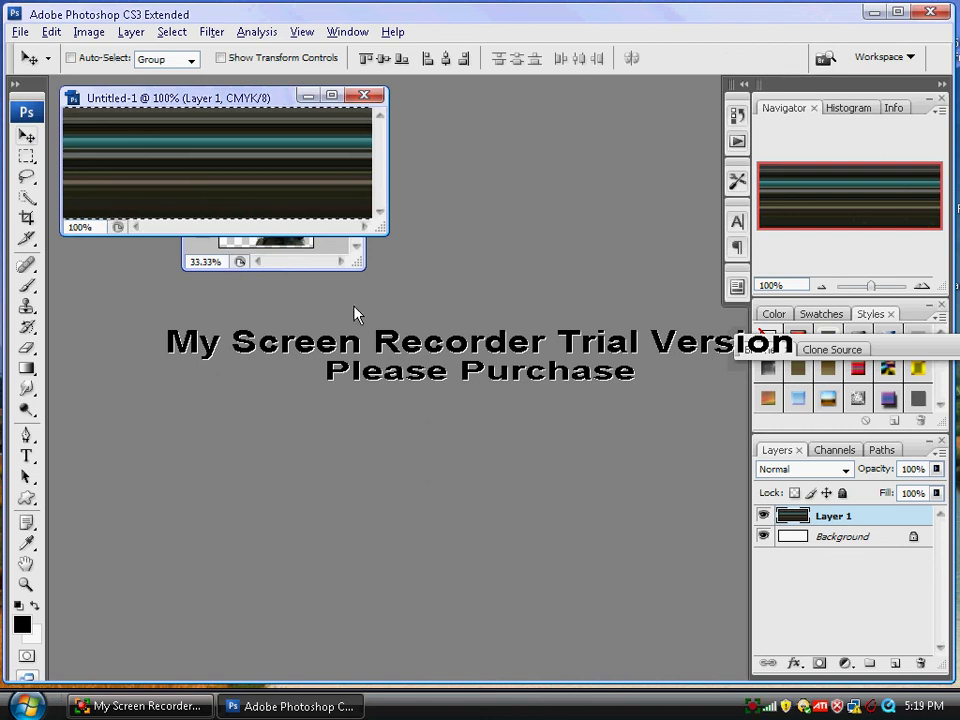
Step: Uncover the render window, undo an accidental copy into the banner, and activate the render
{"action": "left_click_drag", "start_coordinate": [216, 100], "coordinate": [293, 348]}
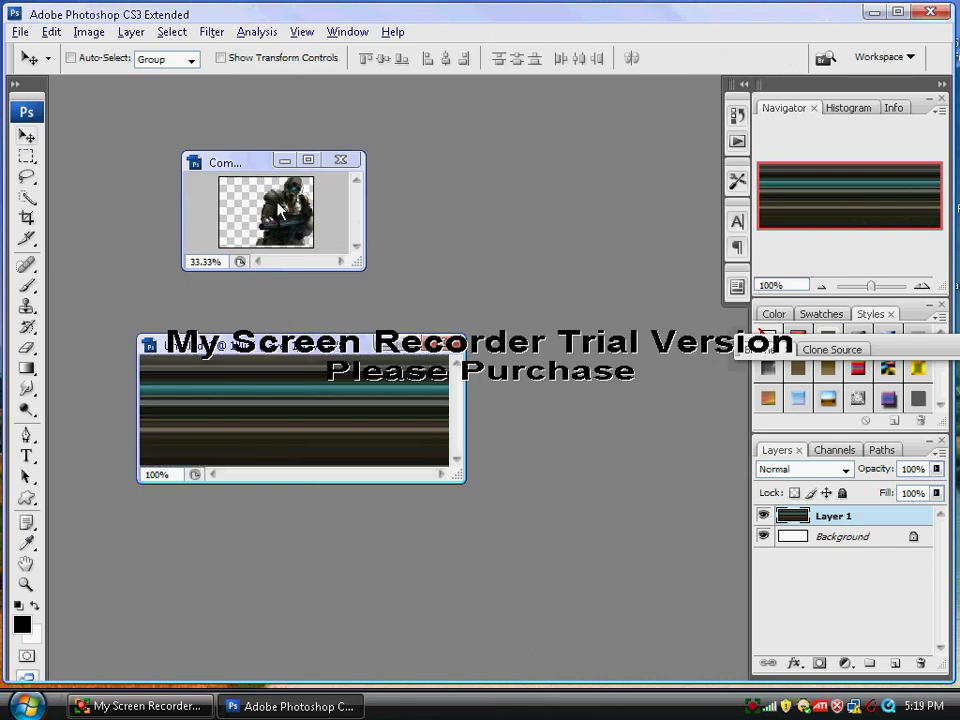
{"action": "left_click_drag", "start_coordinate": [265, 210], "coordinate": [352, 427]}
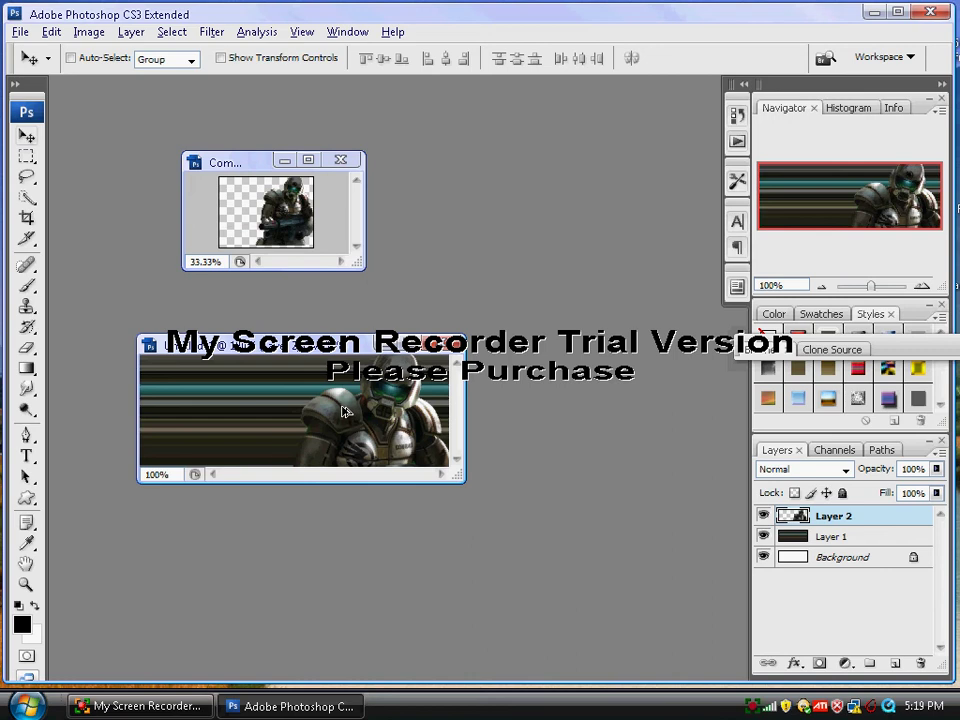
{"action": "key", "text": "Delete"}
{"action": "left_click", "coordinate": [253, 163]}
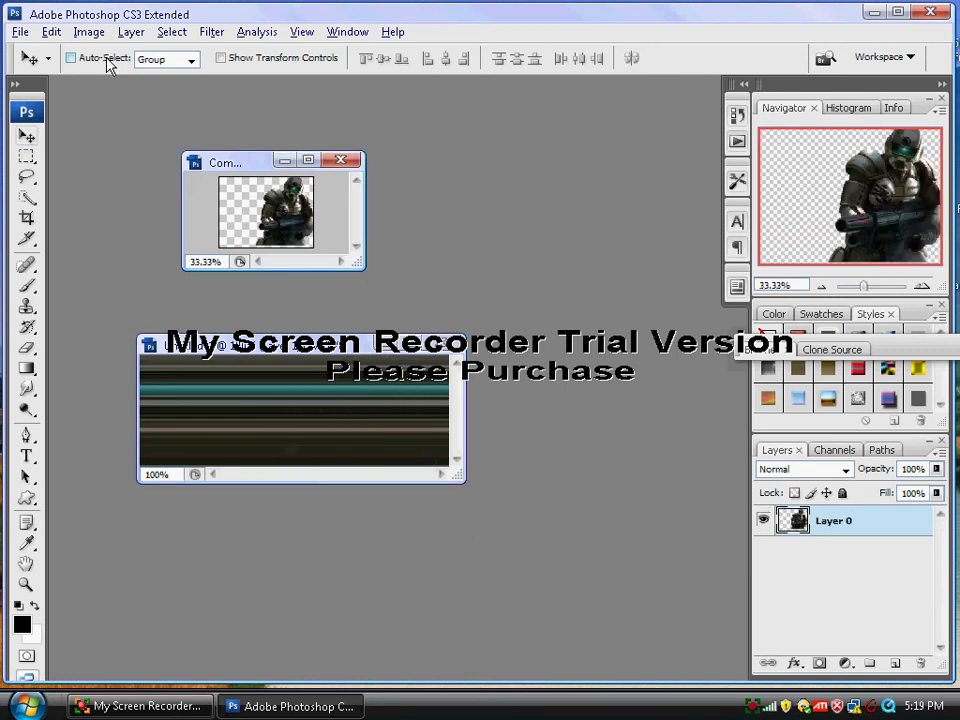
Step: Try resizing the soldier render to 170 pixels wide in Image Size
{"action": "left_click", "coordinate": [100, 32]}
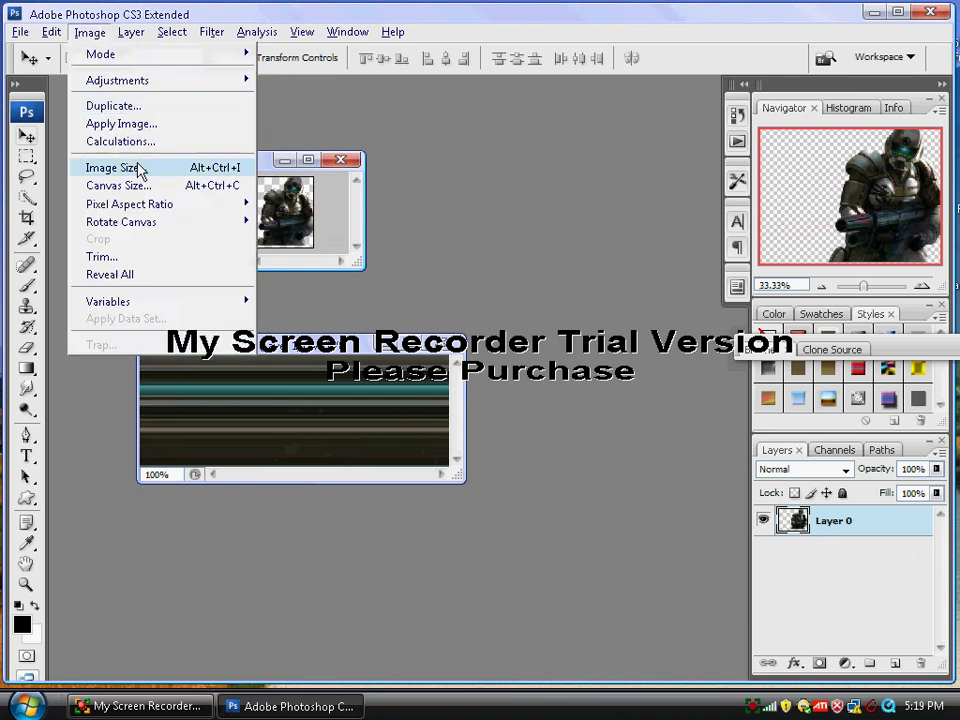
{"action": "left_click", "coordinate": [112, 168]}
{"action": "type", "text": "1"}
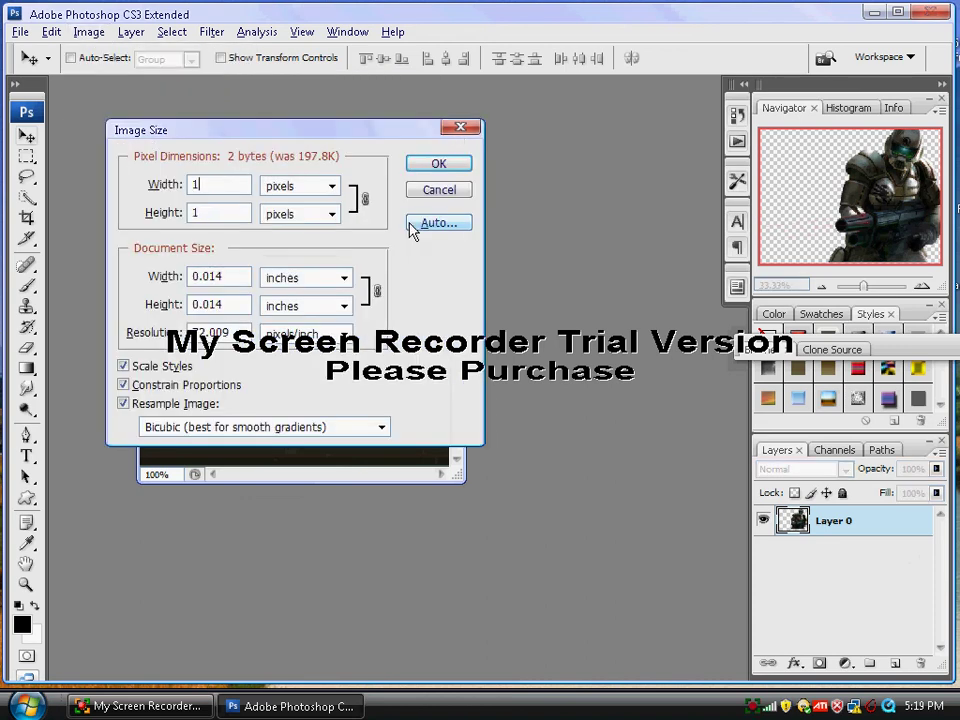
{"action": "type", "text": "70"}
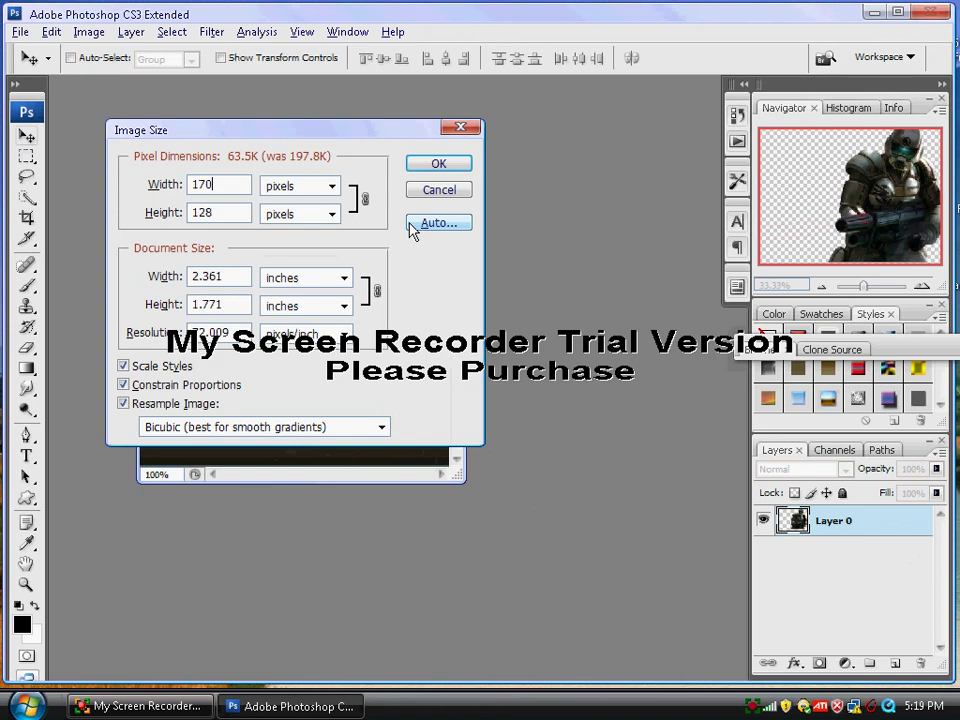
{"action": "key", "text": "Return"}
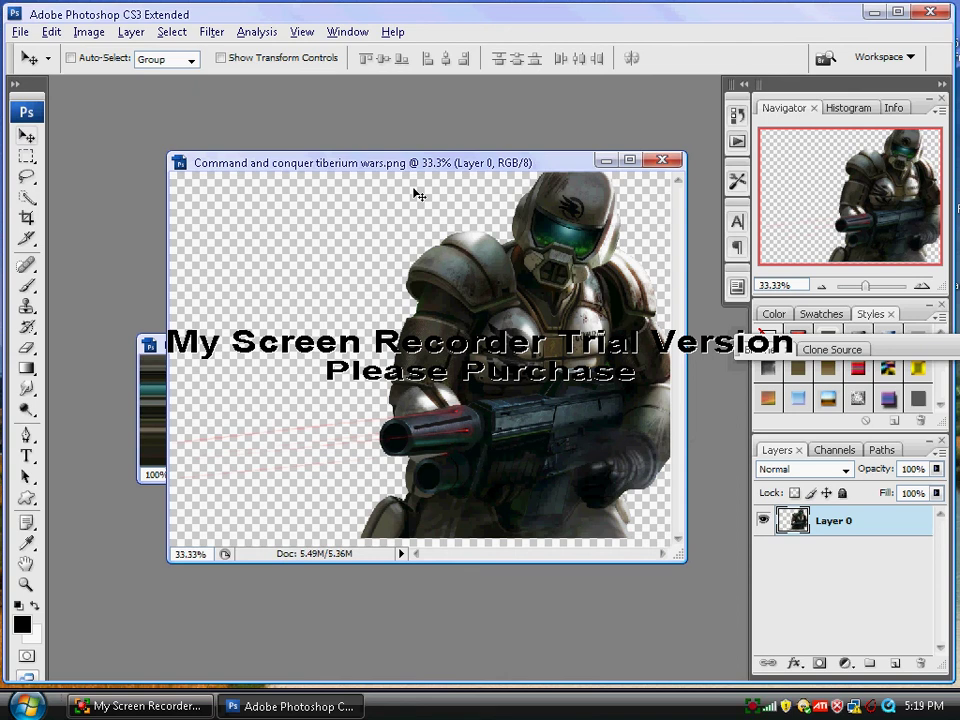
Step: Copy the full-size render into the streaked banner as Layer 2 and position it
{"action": "left_click_drag", "start_coordinate": [418, 195], "coordinate": [312, 402]}
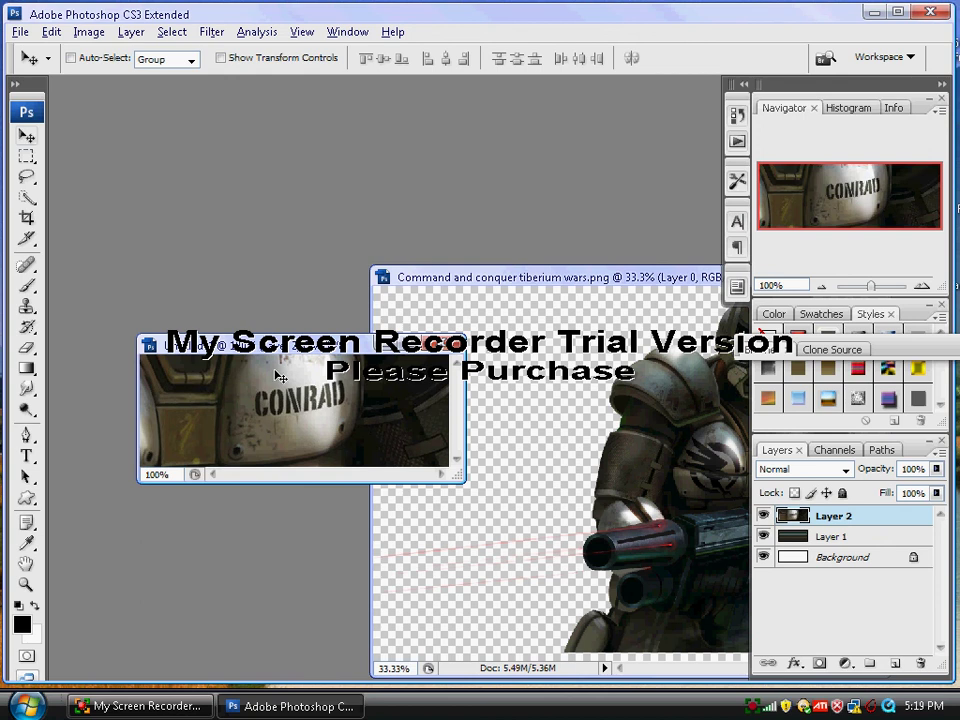
{"action": "left_click_drag", "start_coordinate": [280, 376], "coordinate": [381, 399]}
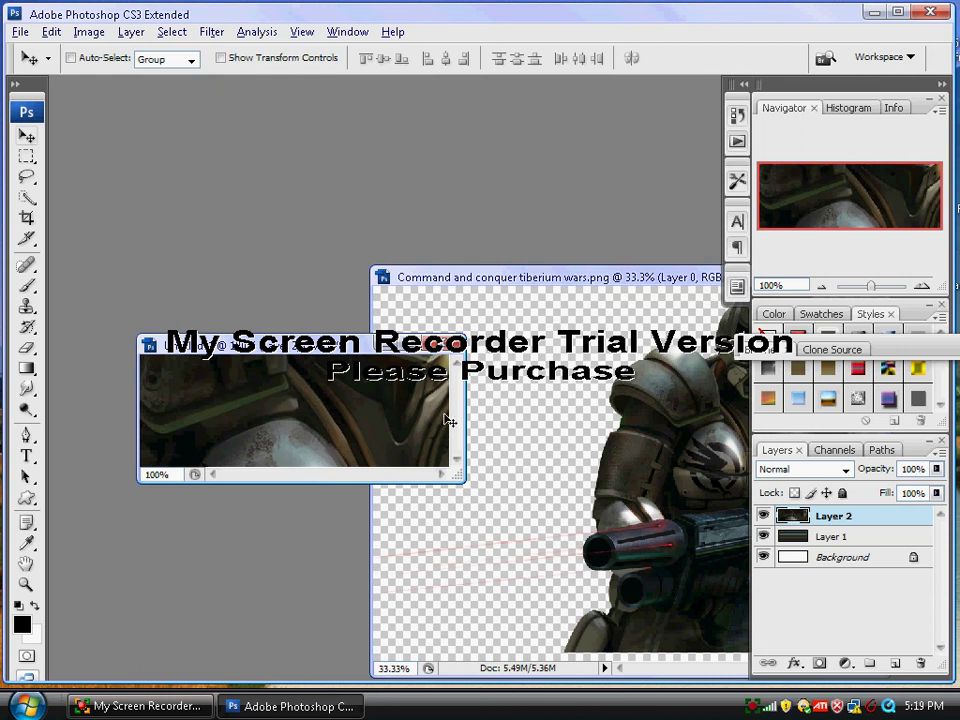
Step: Apply a Ripple distortion to Layer 2 with Amount 388 and Size Large
{"action": "left_click", "coordinate": [212, 32]}
{"action": "mouse_move", "coordinate": [280, 257]}
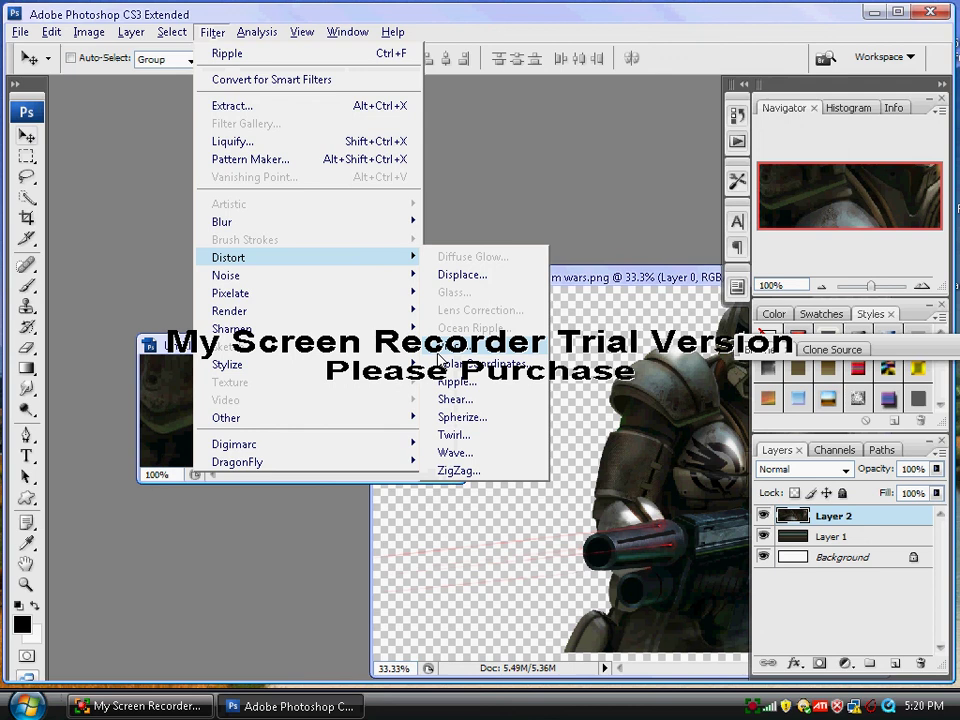
{"action": "left_click", "coordinate": [456, 381]}
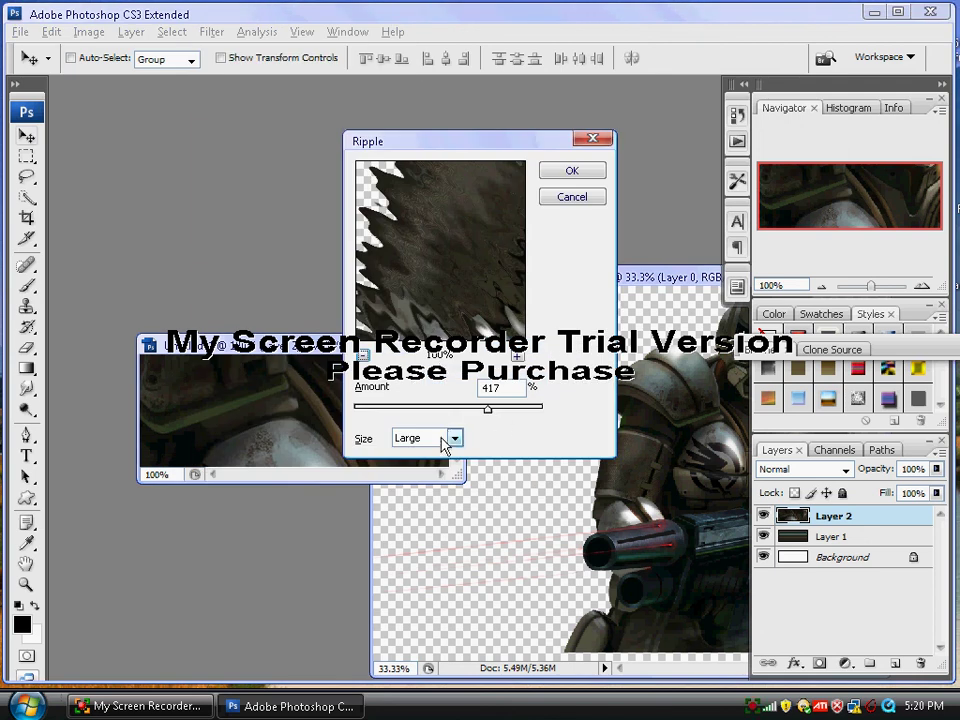
{"action": "left_click_drag", "start_coordinate": [489, 412], "coordinate": [482, 413]}
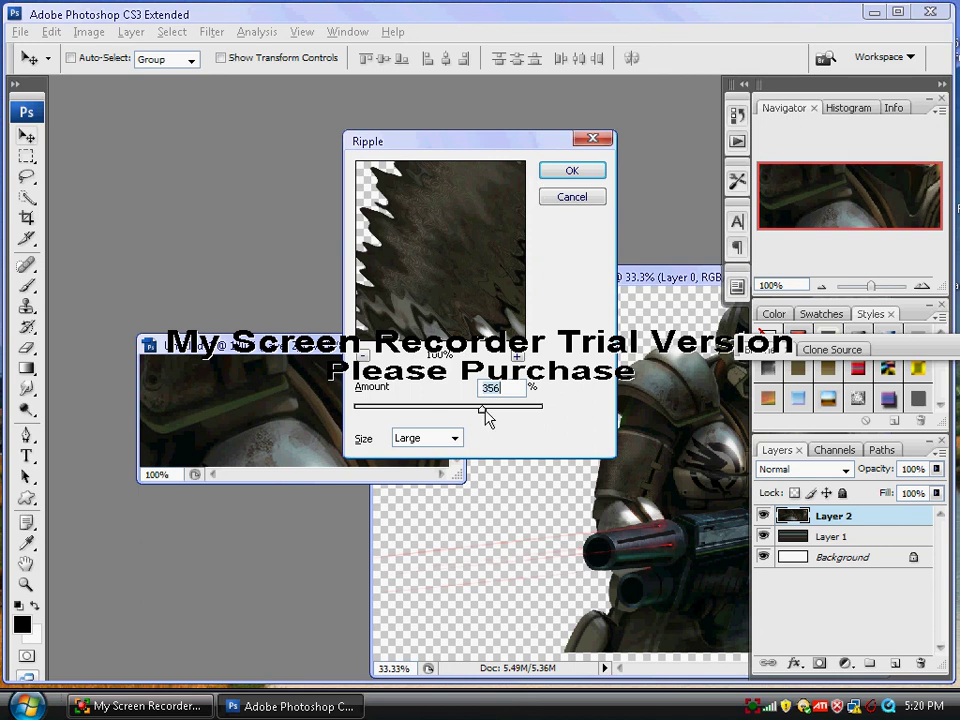
{"action": "mouse_move", "coordinate": [476, 418]}
{"action": "left_mouse_down"}
{"action": "mouse_move", "coordinate": [469, 424]}
{"action": "mouse_move", "coordinate": [470, 416]}
{"action": "left_mouse_up"}
{"action": "type", "text": "3"}
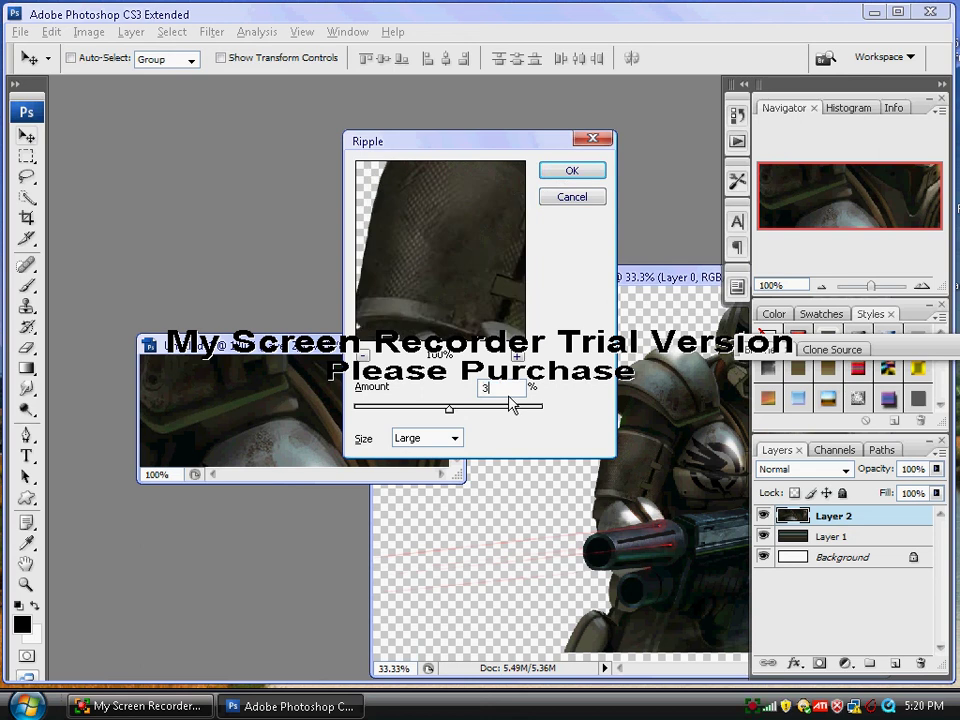
{"action": "type", "text": "88"}
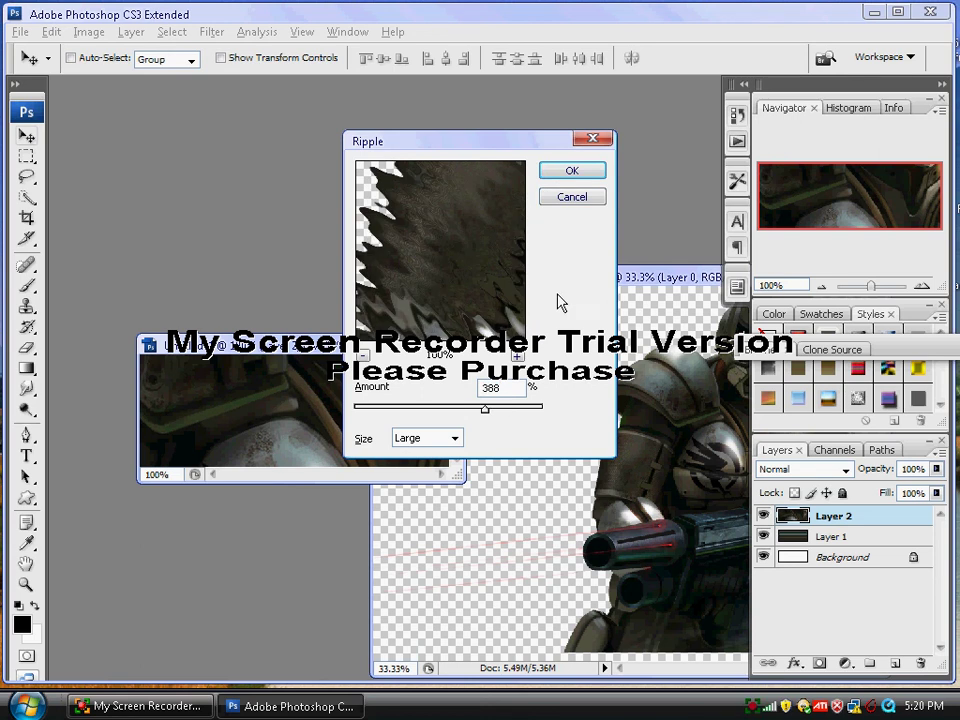
{"action": "left_click", "coordinate": [570, 173]}
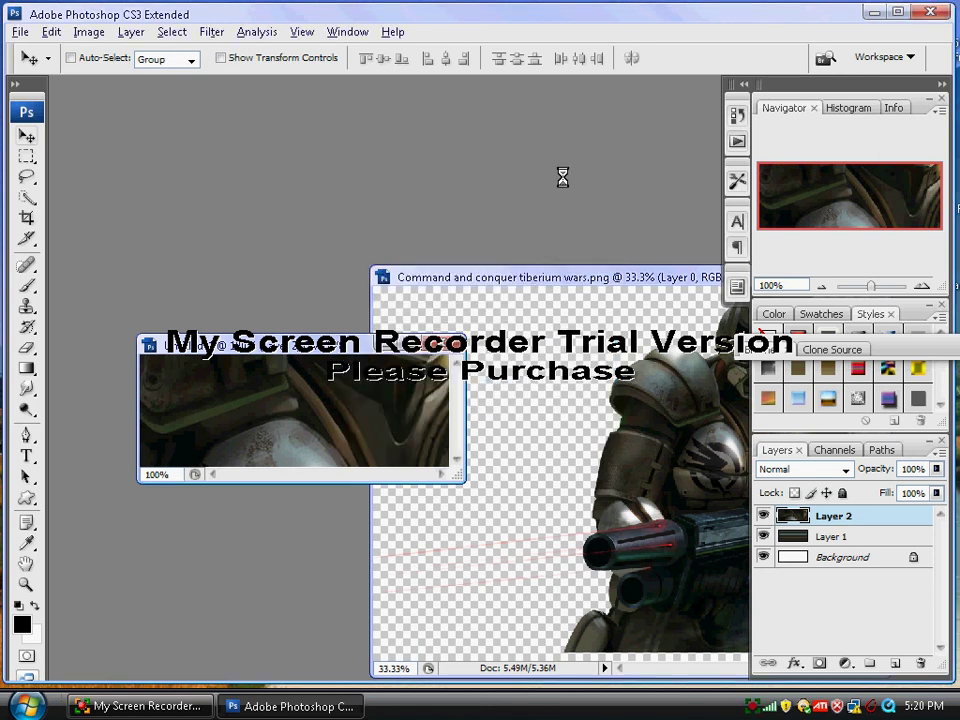
Step: Apply a Gaussian Blur with a 3-pixel radius to Layer 2
{"action": "left_click", "coordinate": [212, 32]}
{"action": "mouse_move", "coordinate": [250, 221]}
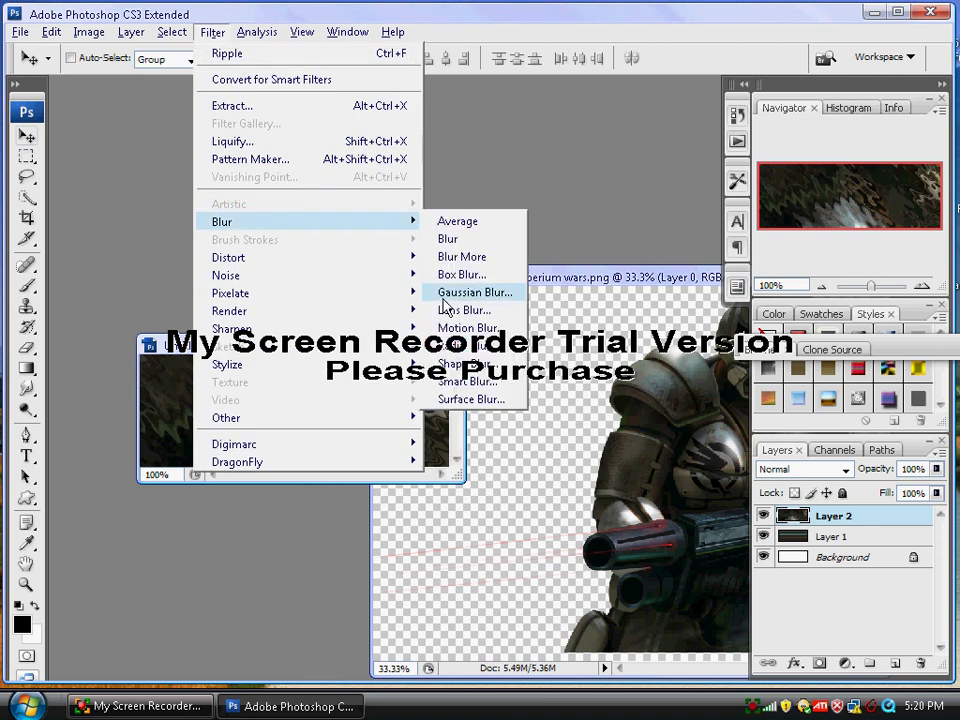
{"action": "left_click", "coordinate": [462, 295]}
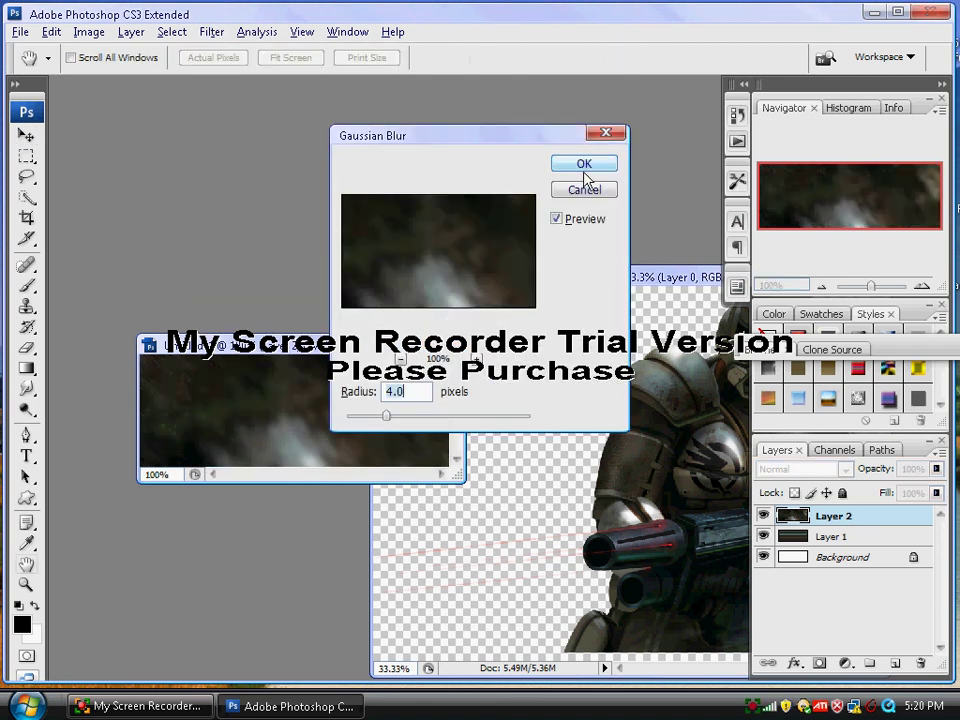
{"action": "type", "text": "3"}
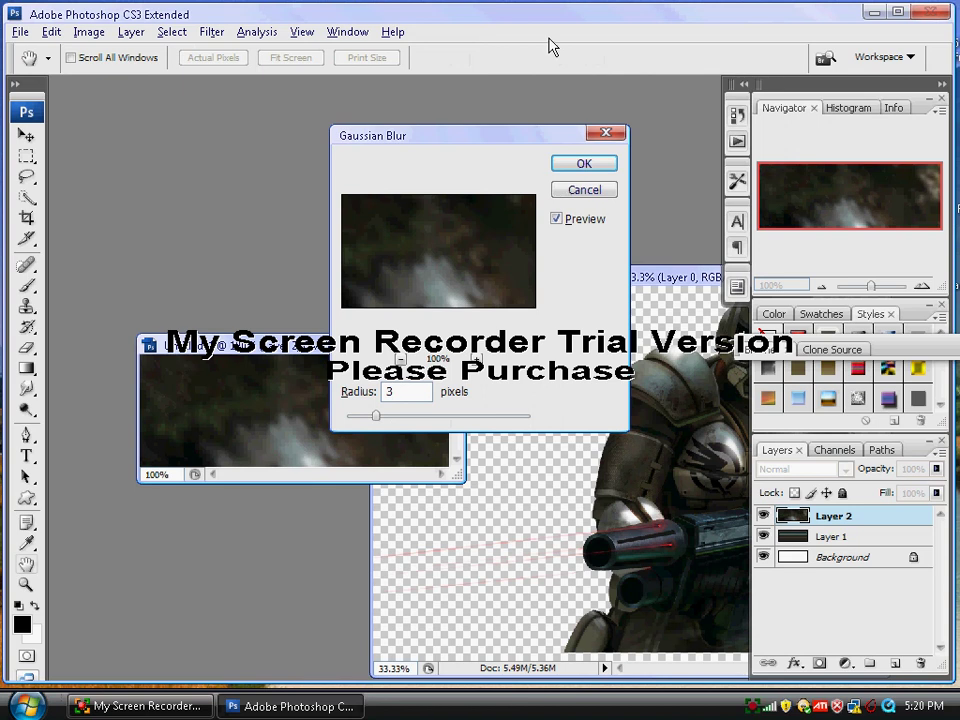
{"action": "left_click", "coordinate": [584, 164]}
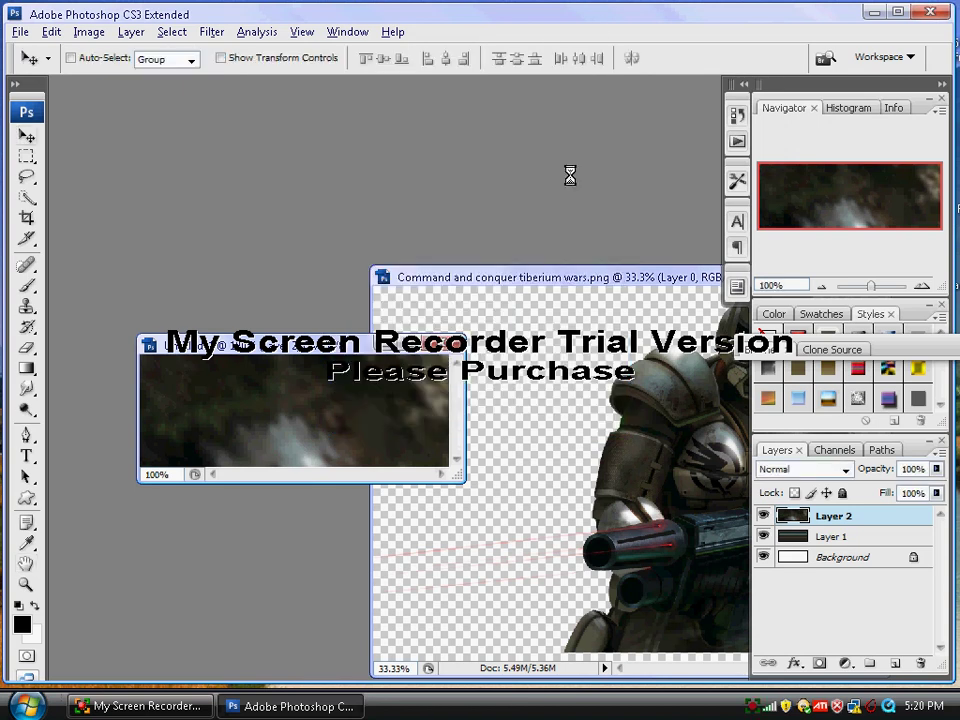
Step: Set Layer 2's blend mode to Color Dodge, then bring the streak image back forward
{"action": "left_click", "coordinate": [843, 469]}
{"action": "left_click", "coordinate": [764, 183]}
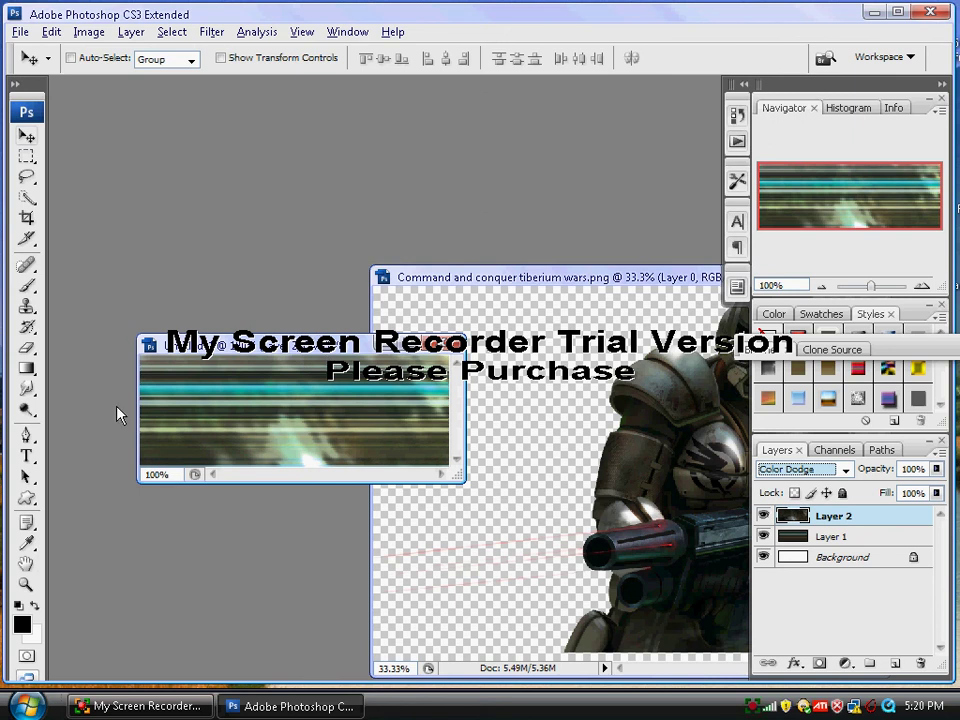
{"action": "left_click", "coordinate": [508, 292]}
{"action": "left_click", "coordinate": [214, 342]}
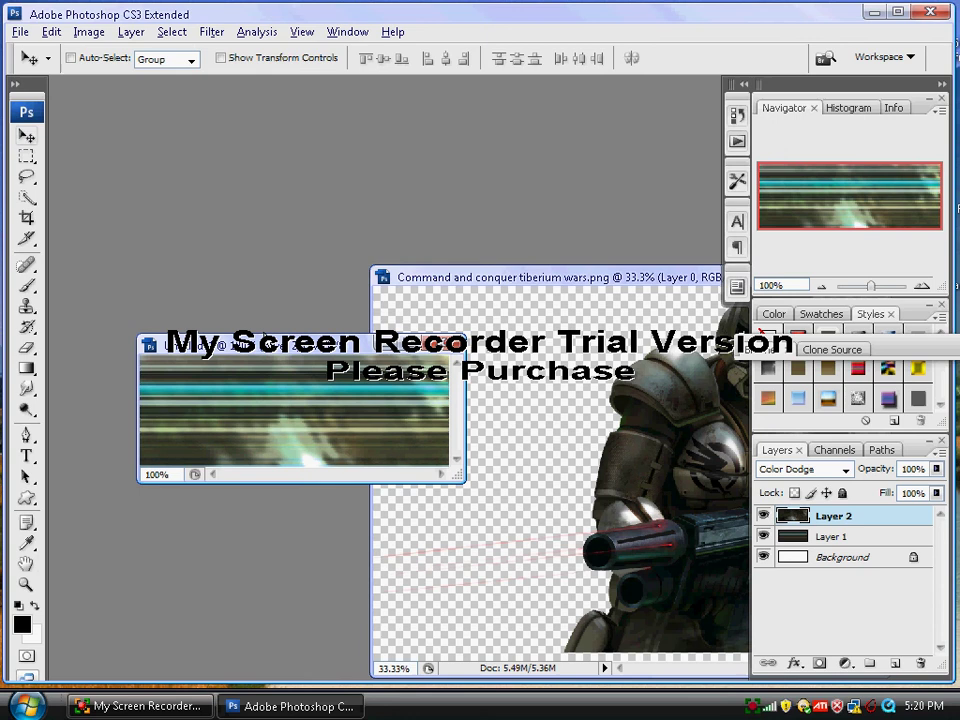
Step: Select a contiguous colour region of the streaks with the Magic Wand
{"action": "left_click", "coordinate": [26, 197]}
{"action": "left_click", "coordinate": [75, 215]}
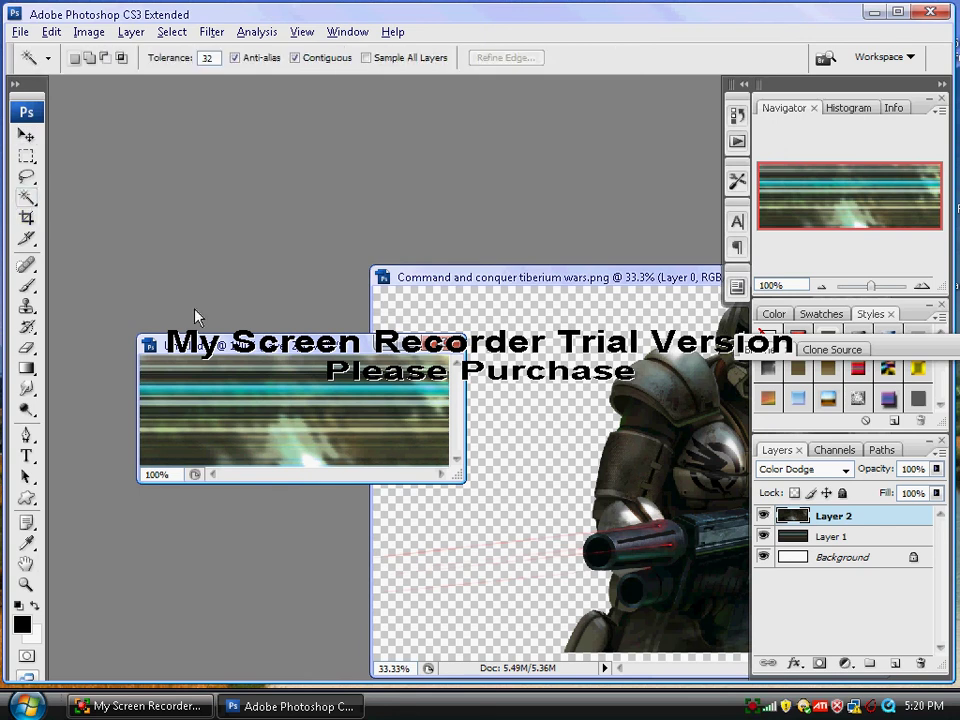
{"action": "left_click", "coordinate": [201, 398]}
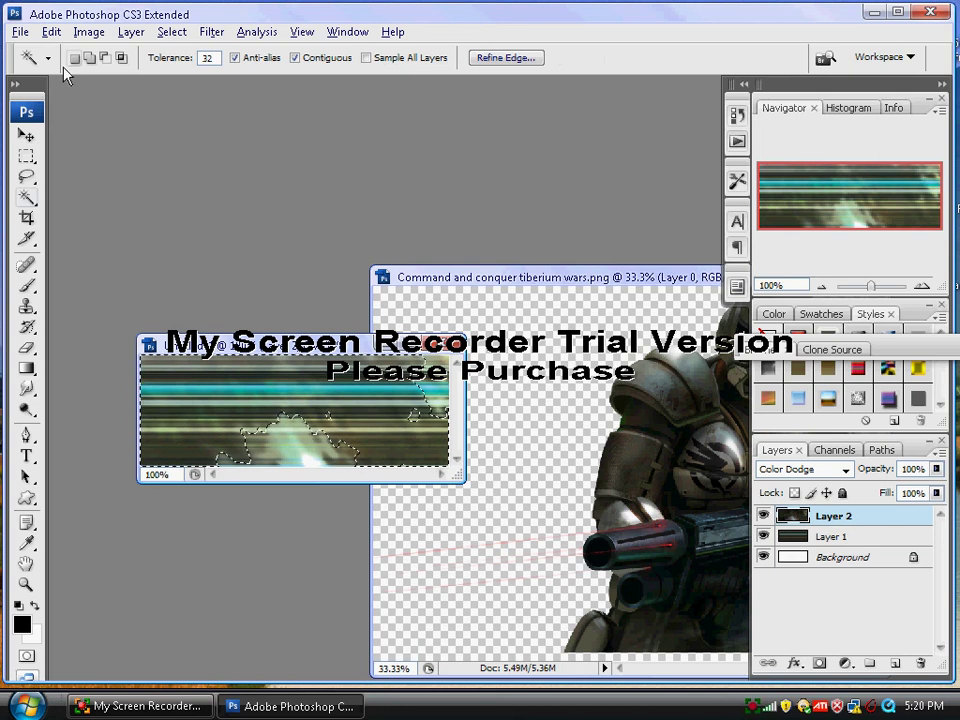
Step: Begin a new document from the File menu, selecting the width value to replace
{"action": "left_click", "coordinate": [51, 31]}
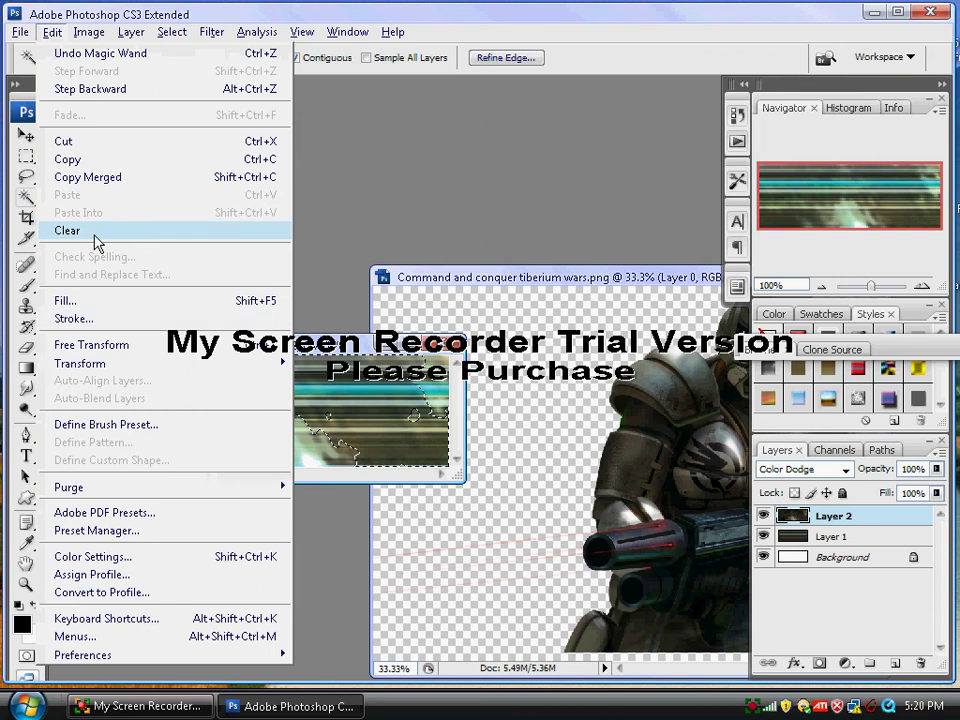
{"action": "left_click", "coordinate": [40, 54]}
{"action": "left_click_drag", "start_coordinate": [439, 246], "coordinate": [311, 250]}
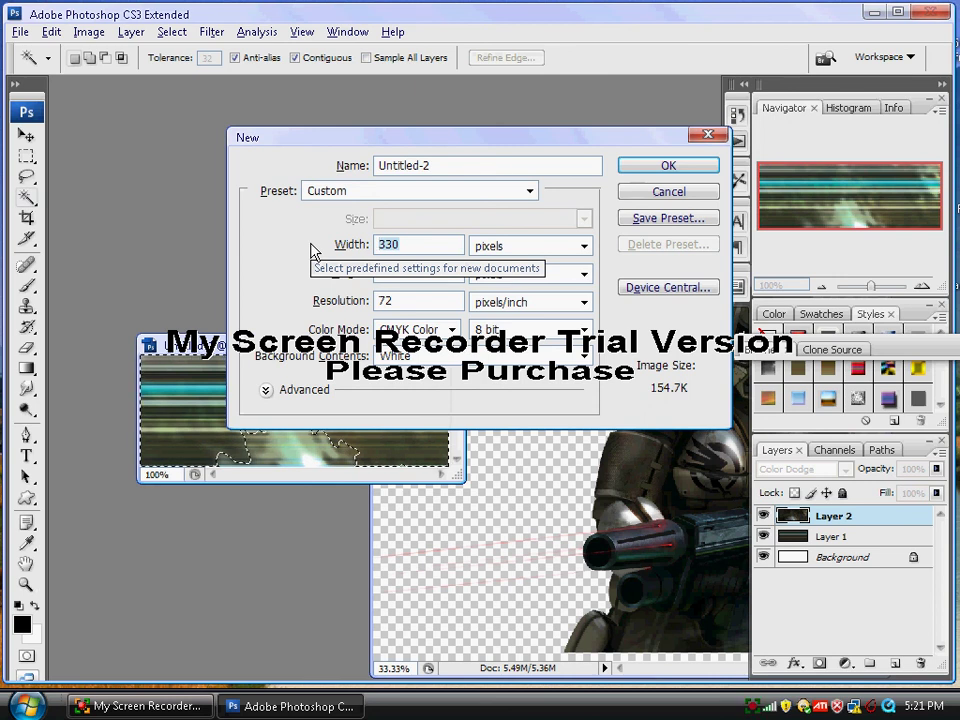
Step: Create a new 3 × 3 pixel document
{"action": "type", "text": "3"}
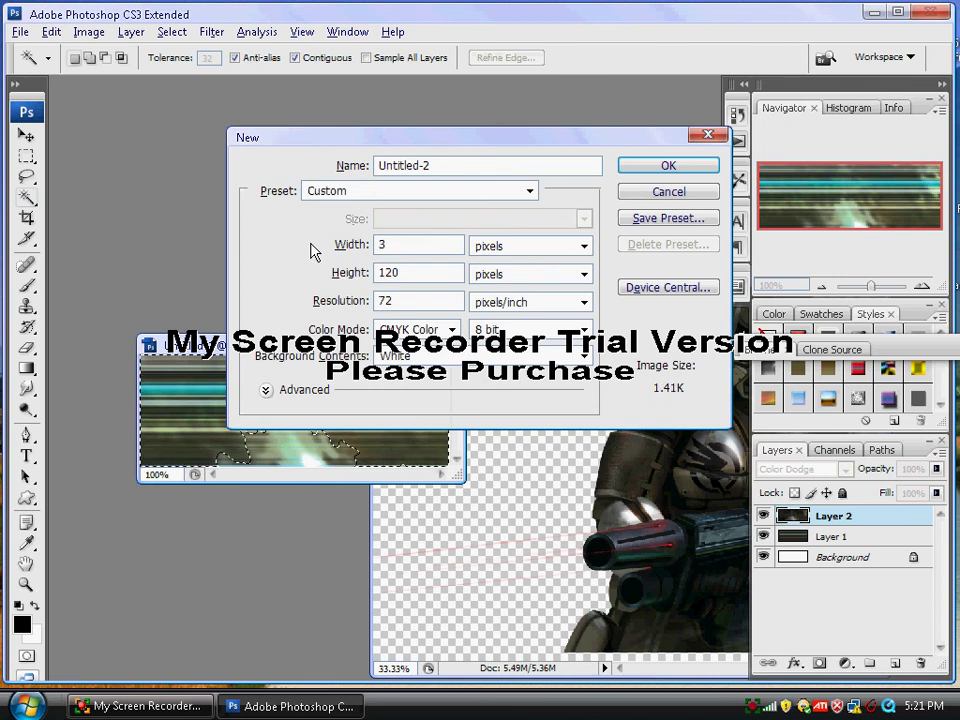
{"action": "key", "text": "BackSpace"}
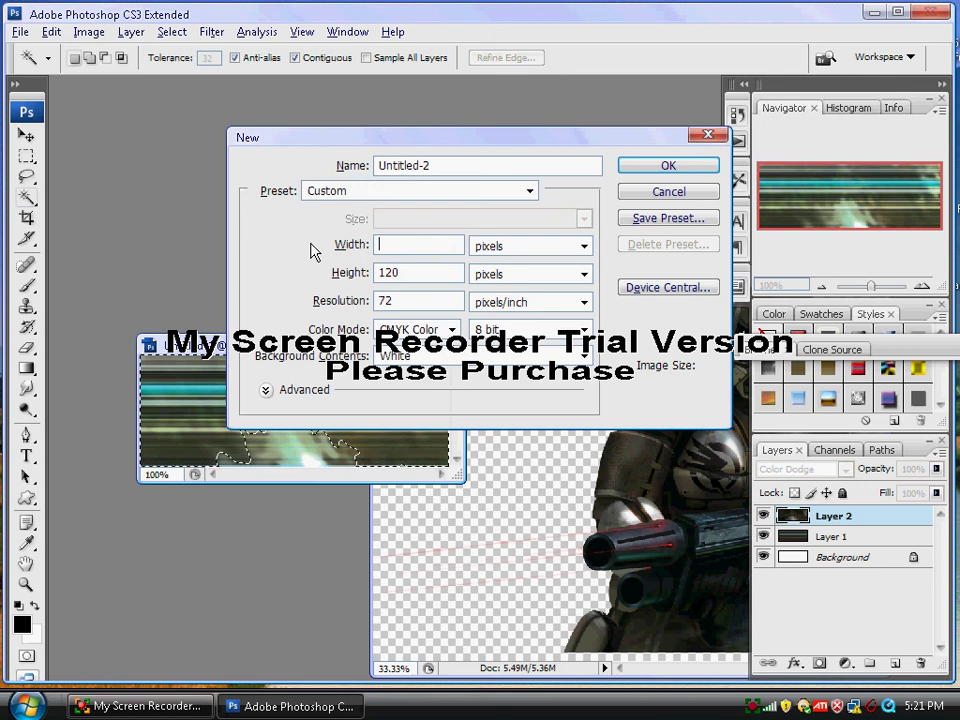
{"action": "type", "text": "3"}
{"action": "key", "text": "Tab"}
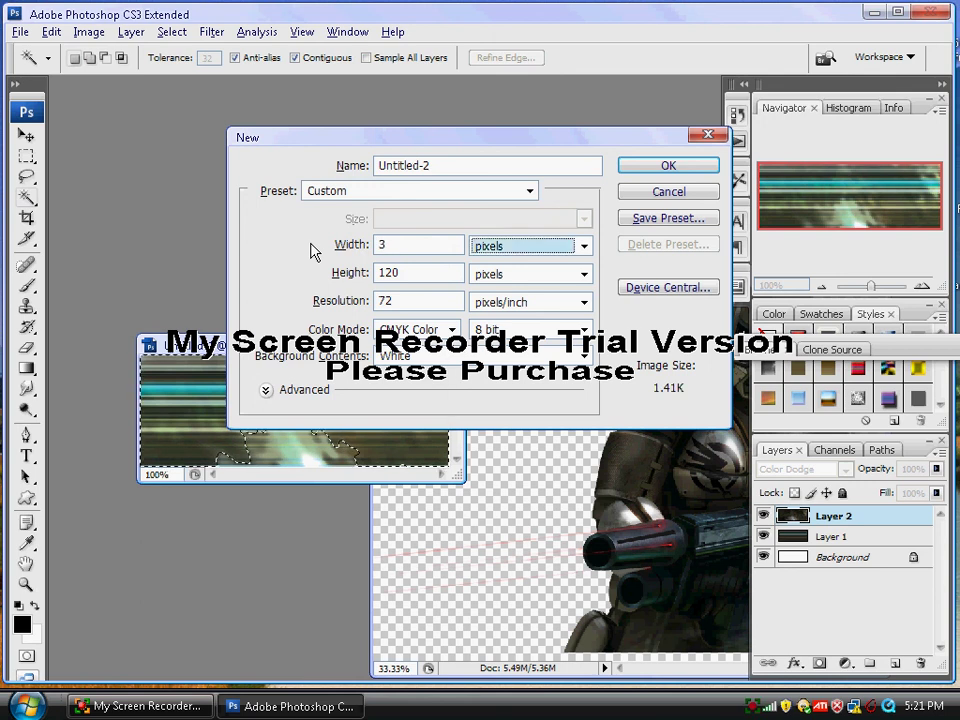
{"action": "key", "text": "Tab"}
{"action": "type", "text": "3"}
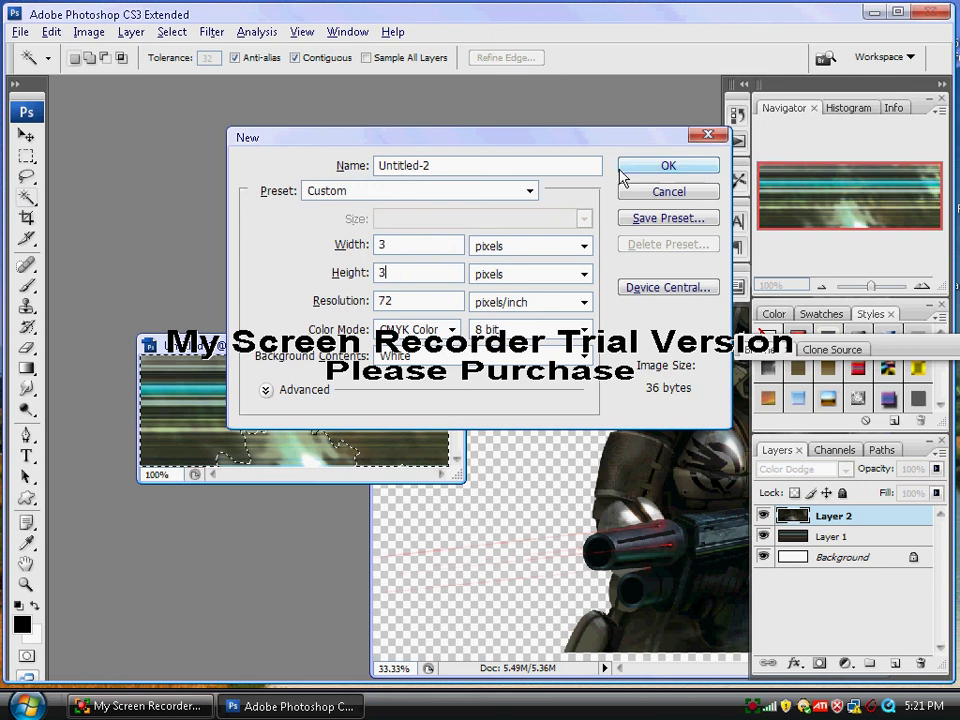
{"action": "key", "text": "Return"}
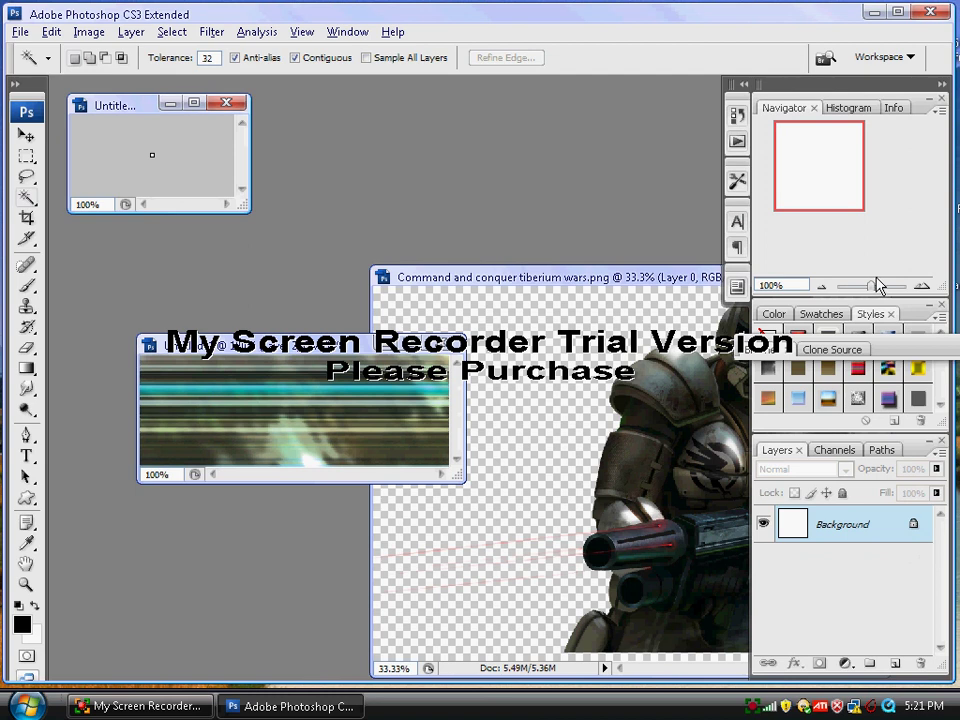
Step: Zoom to about 1218%, make the canvas transparent, and pencil one white pixel top-right
{"action": "left_click_drag", "start_coordinate": [872, 286], "coordinate": [896, 286]}
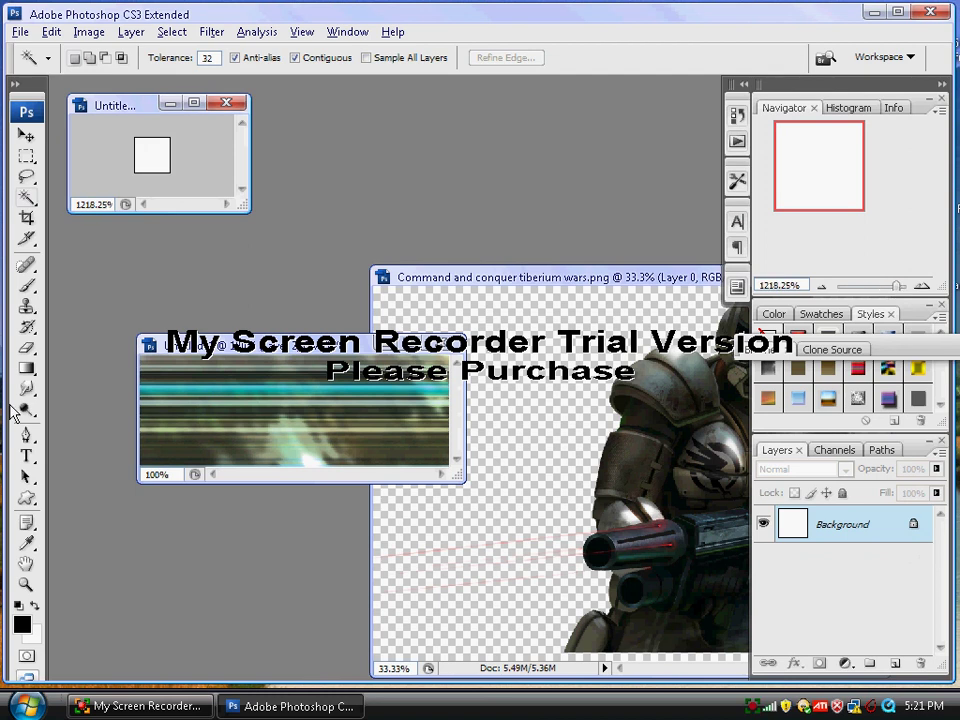
{"action": "left_click_drag", "start_coordinate": [26, 347], "coordinate": [100, 379]}
{"action": "left_click", "coordinate": [146, 153]}
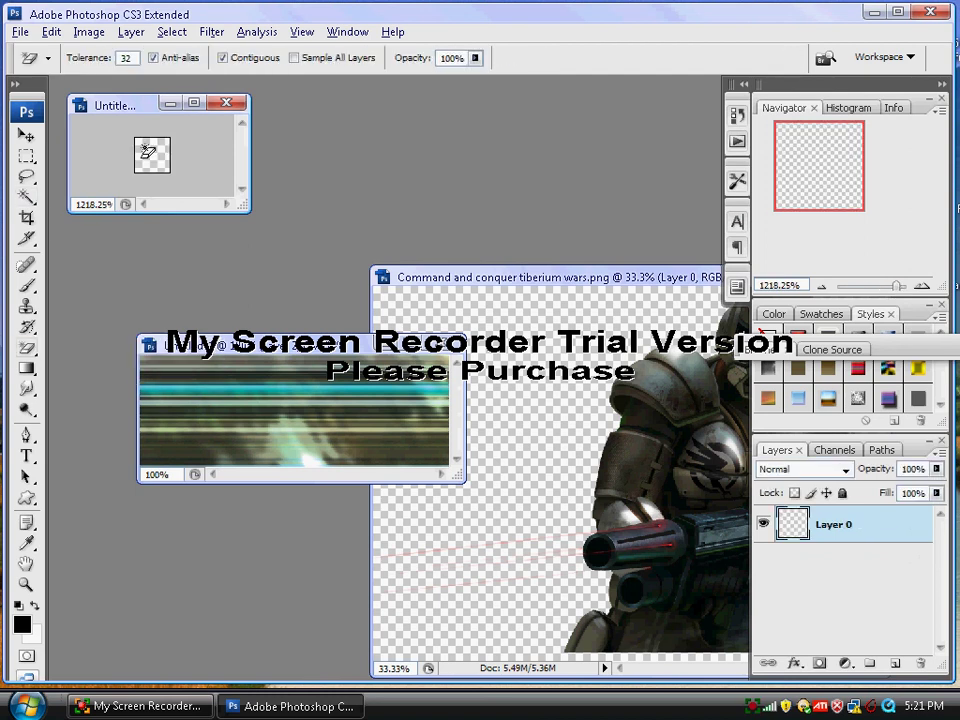
{"action": "left_click_drag", "start_coordinate": [27, 286], "coordinate": [75, 300]}
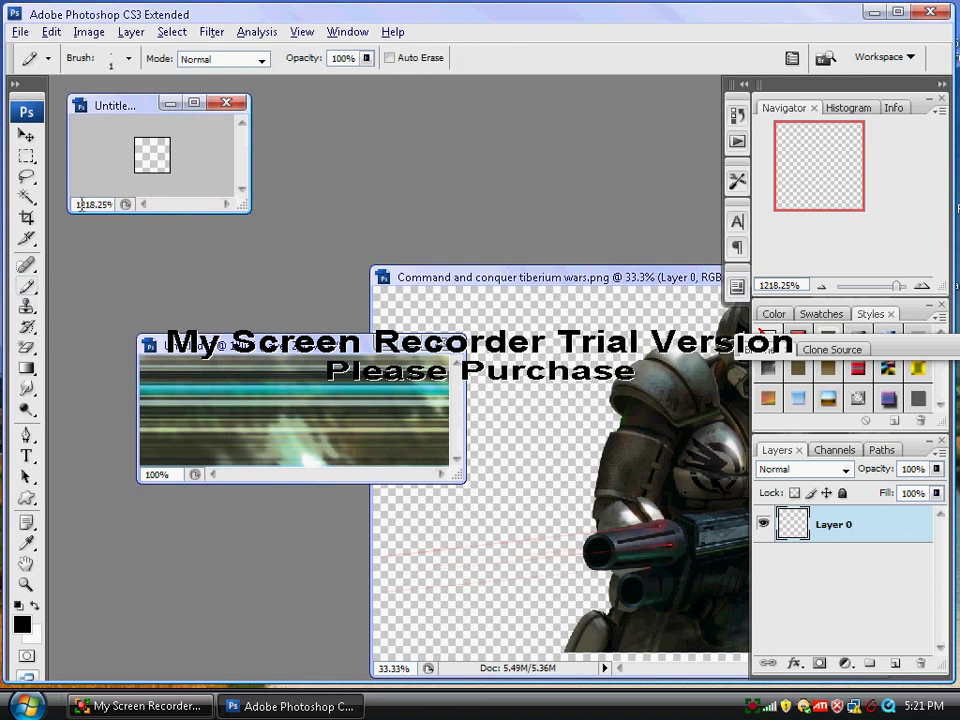
{"action": "left_click", "coordinate": [164, 143]}
{"action": "key", "text": "ctrl+z"}
{"action": "key", "text": "x"}
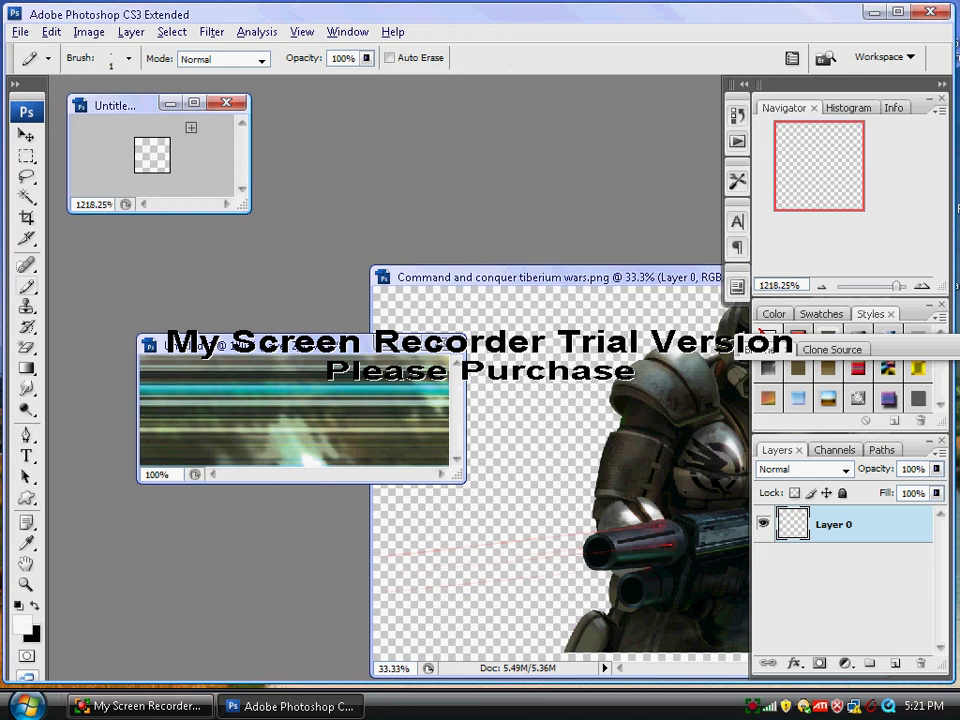
{"action": "left_click", "coordinate": [166, 144]}
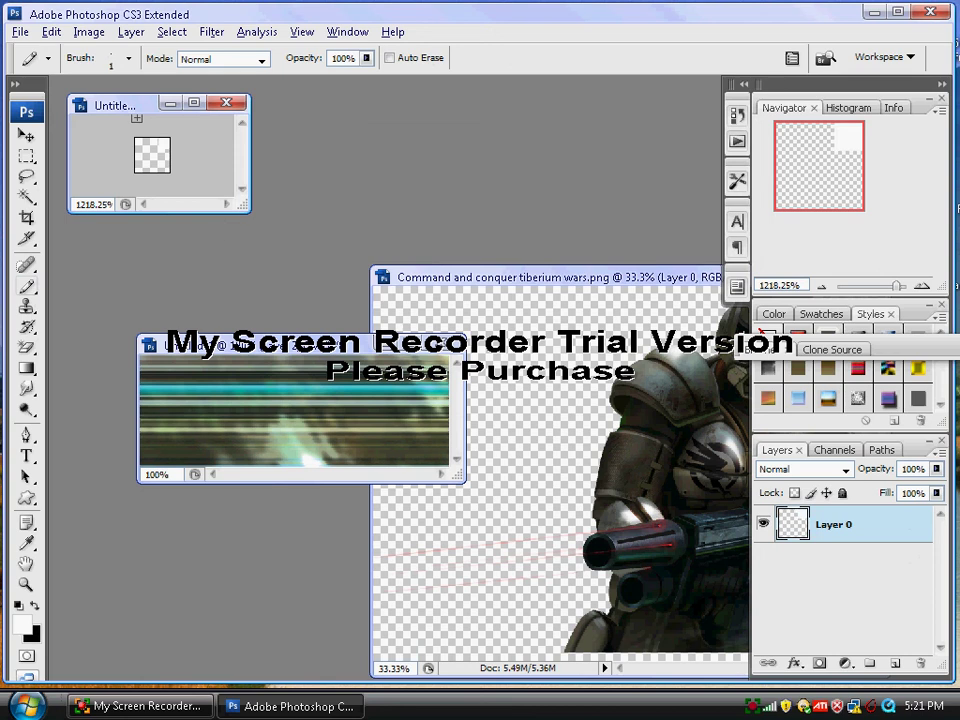
Step: Define the canvas as a pattern named 'pixel stretch'
{"action": "left_click", "coordinate": [51, 32]}
{"action": "left_click", "coordinate": [128, 442]}
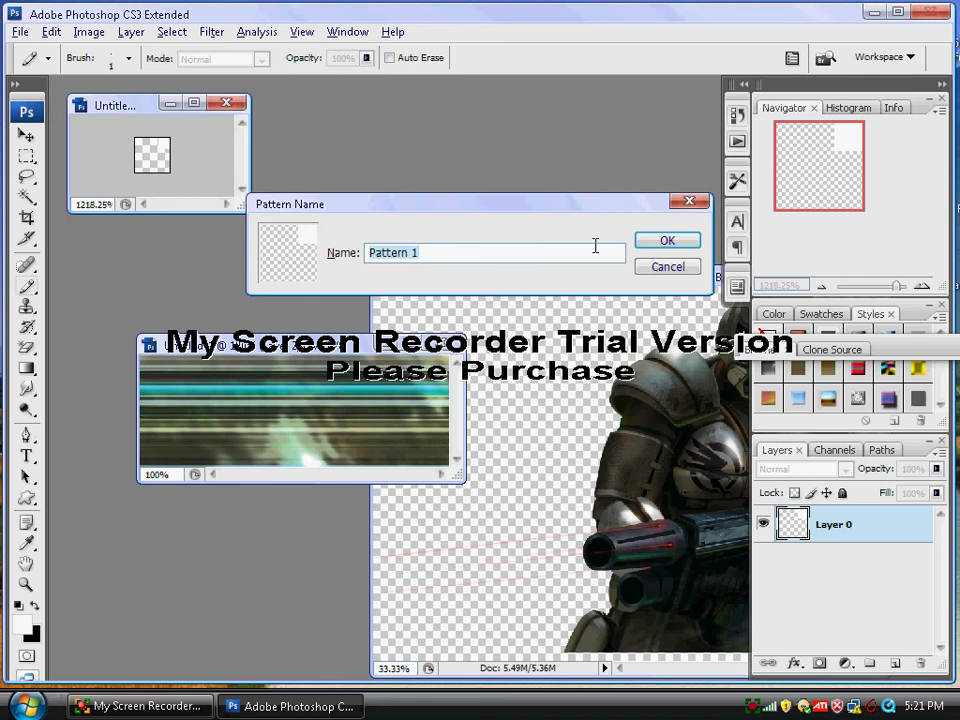
{"action": "type", "text": "pixel stretch"}
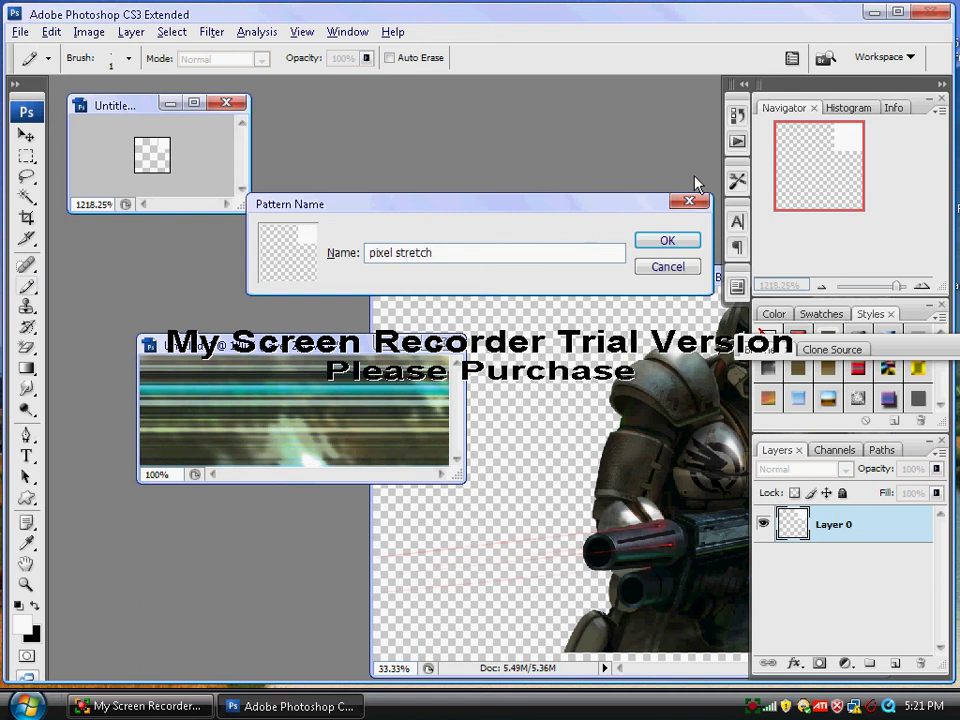
{"action": "left_click", "coordinate": [667, 240]}
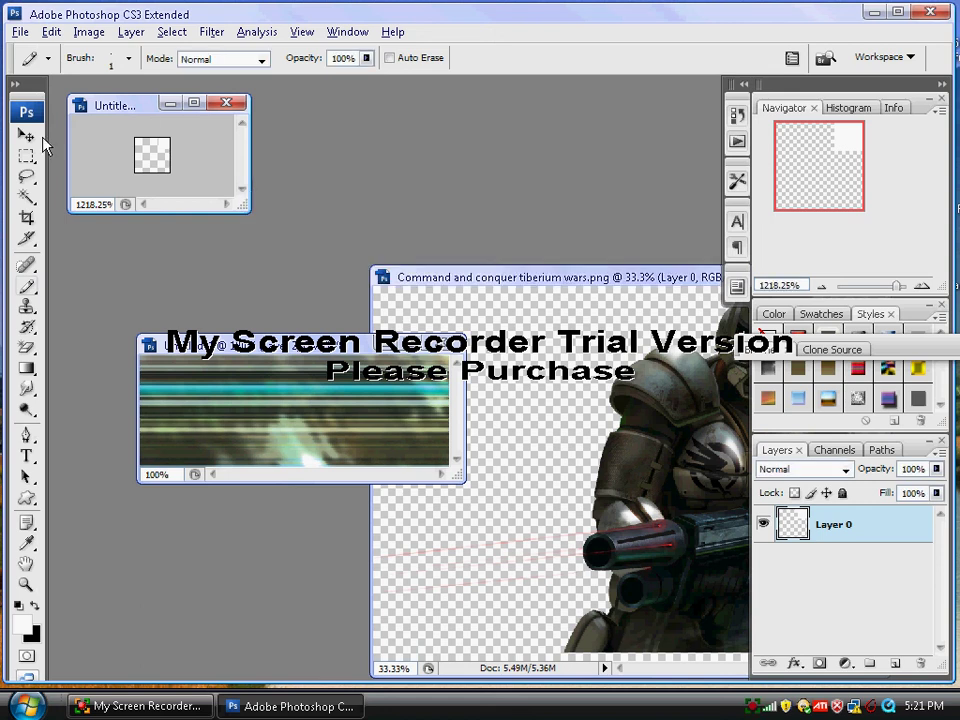
Step: Back in the streak image, fill the selection with the pixel stretch pattern
{"action": "key", "text": "ctrl+Tab"}
{"action": "left_click", "coordinate": [50, 32]}
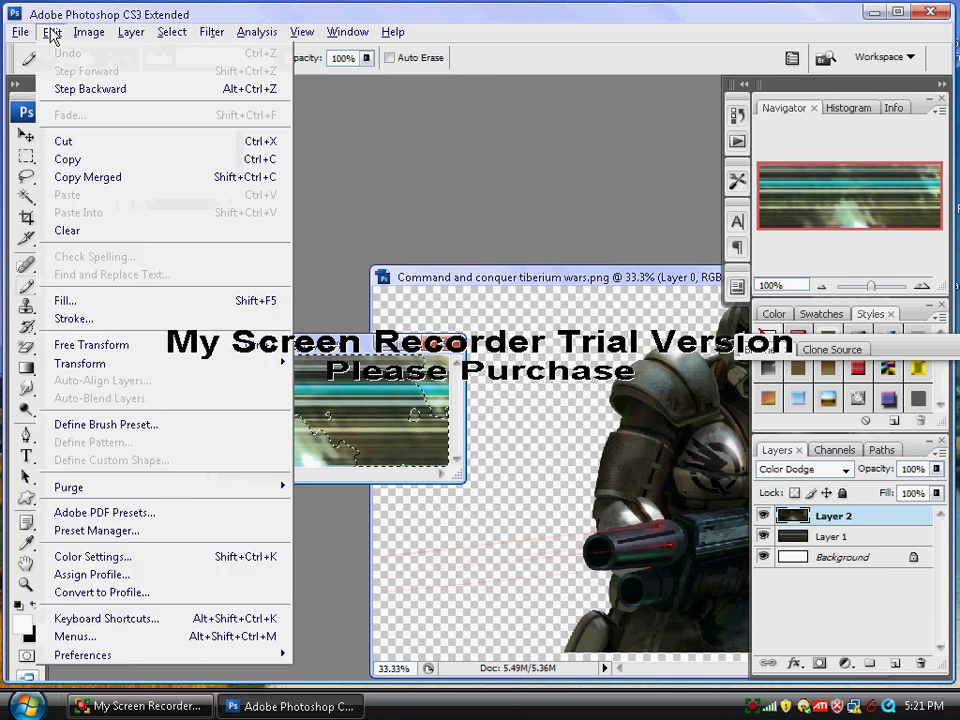
{"action": "left_click", "coordinate": [101, 319]}
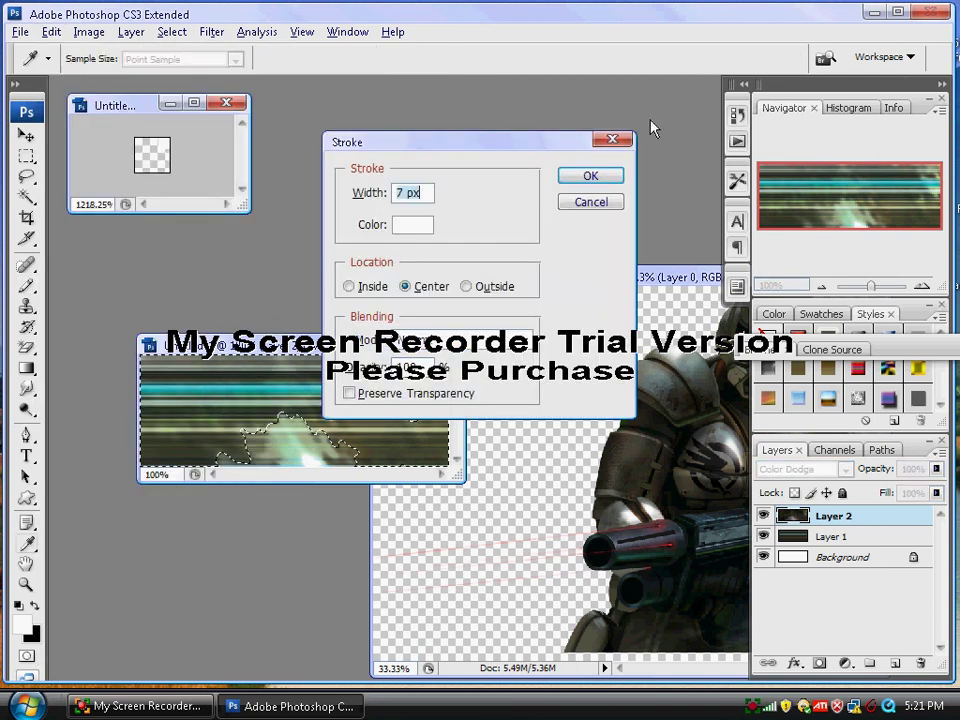
{"action": "left_click", "coordinate": [594, 201]}
{"action": "left_click", "coordinate": [52, 32]}
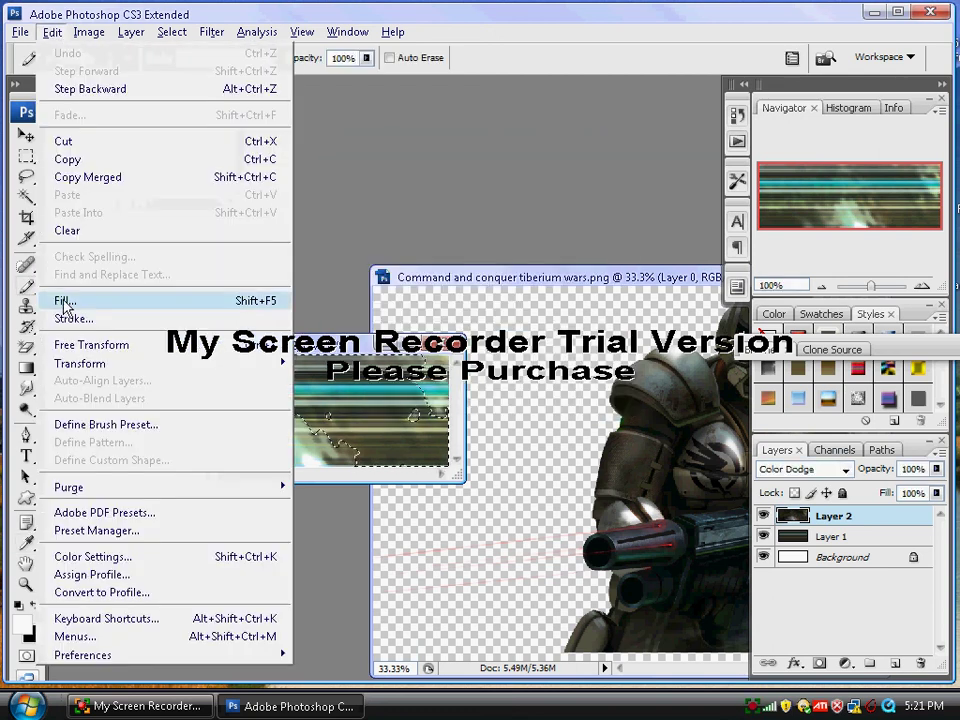
{"action": "left_click", "coordinate": [120, 300]}
{"action": "left_click", "coordinate": [465, 212]}
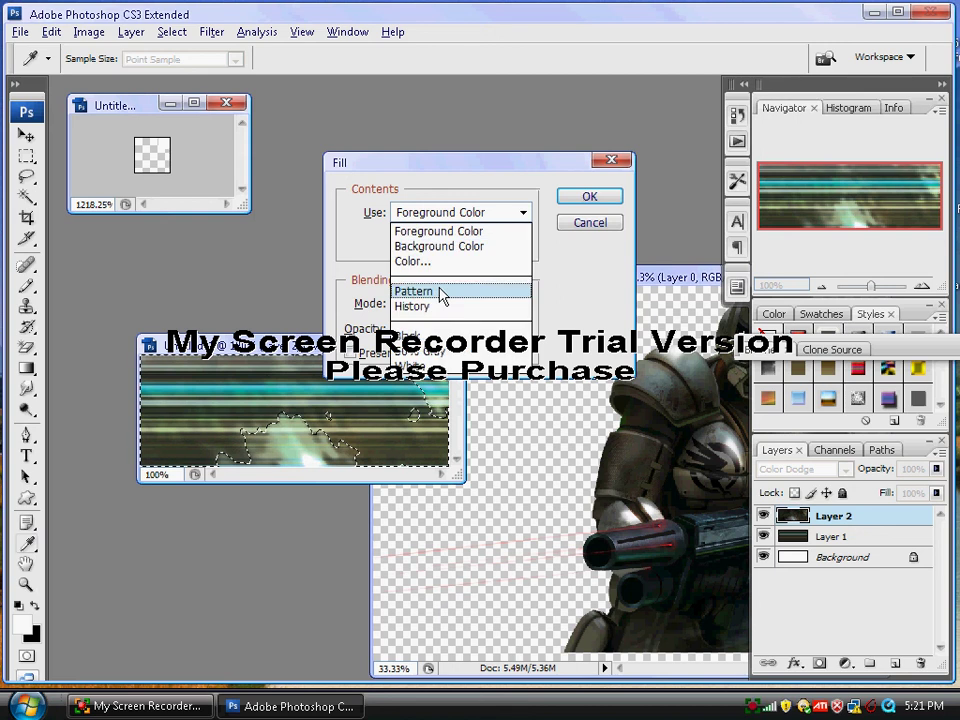
{"action": "left_click", "coordinate": [430, 289]}
{"action": "left_click", "coordinate": [526, 241]}
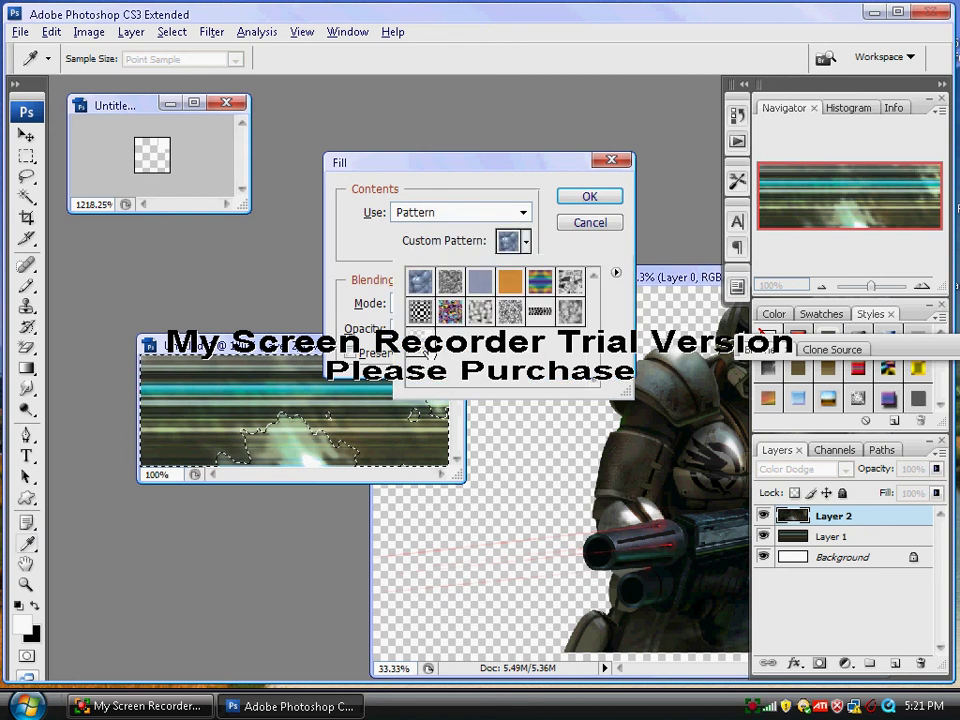
{"action": "left_click", "coordinate": [420, 281]}
{"action": "left_click", "coordinate": [364, 251]}
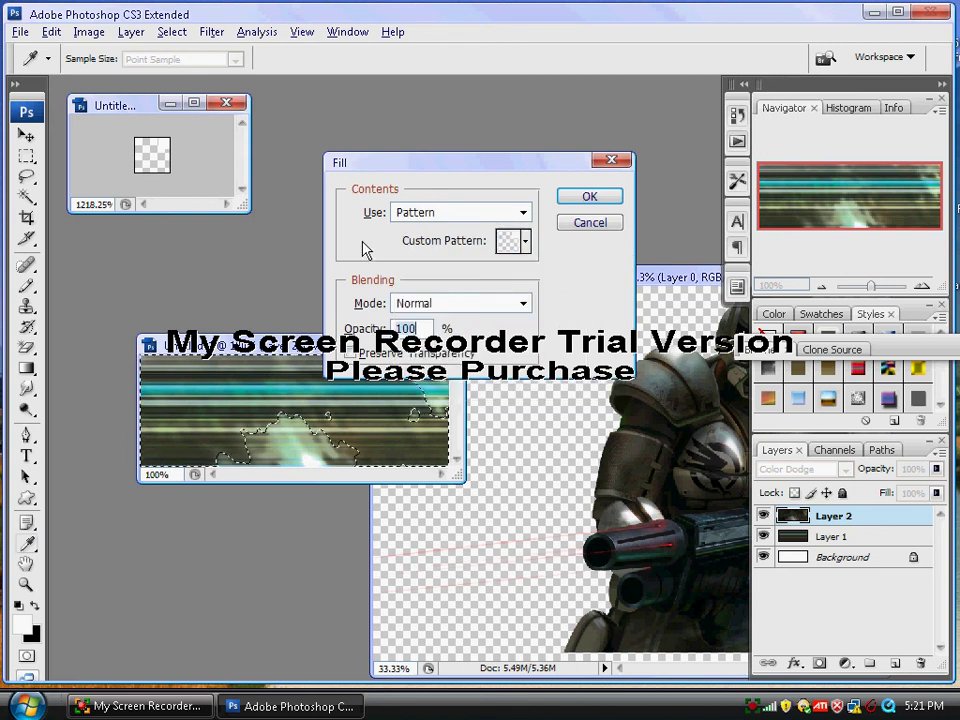
{"action": "left_click", "coordinate": [589, 197]}
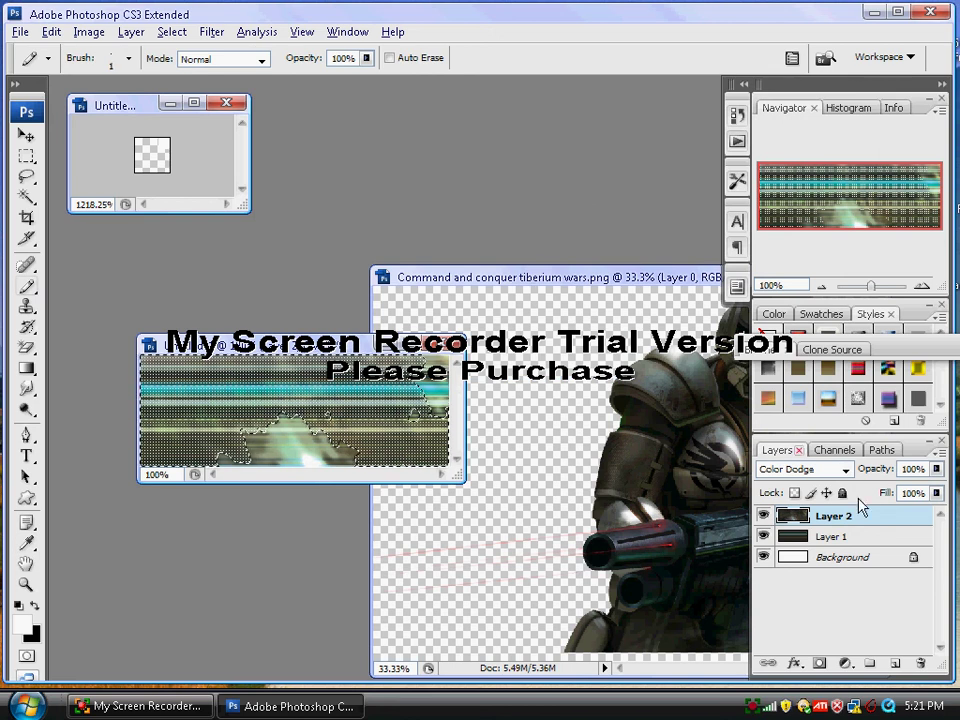
{"action": "left_click", "coordinate": [840, 469]}
{"action": "left_click", "coordinate": [840, 469]}
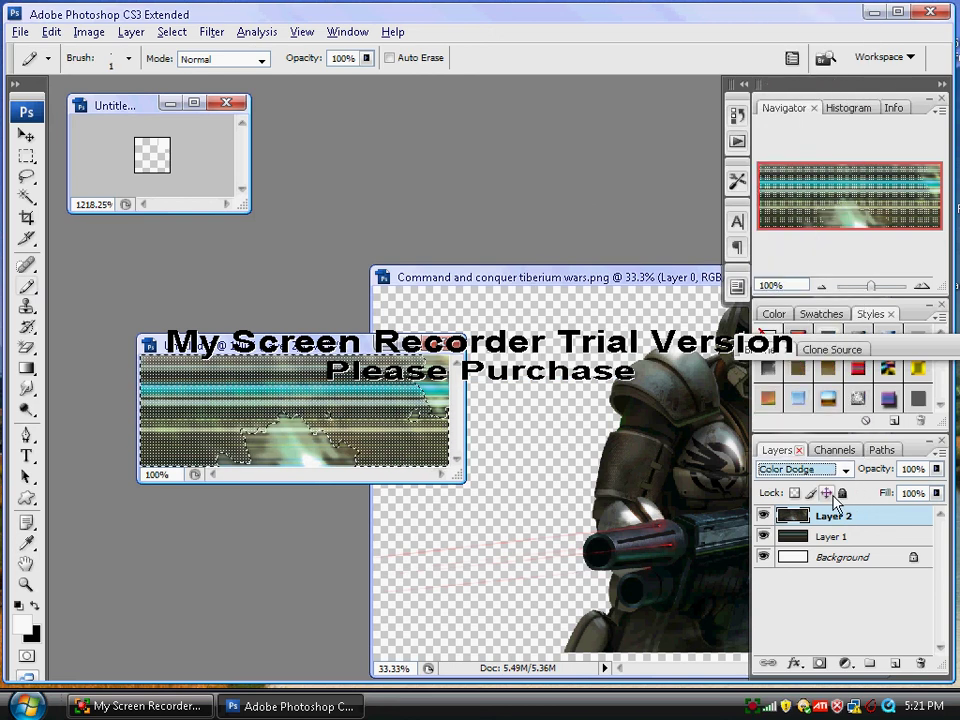
Step: Add a new Layer 3 above Layer 2 and fill it with the pattern
{"action": "left_click", "coordinate": [892, 663]}
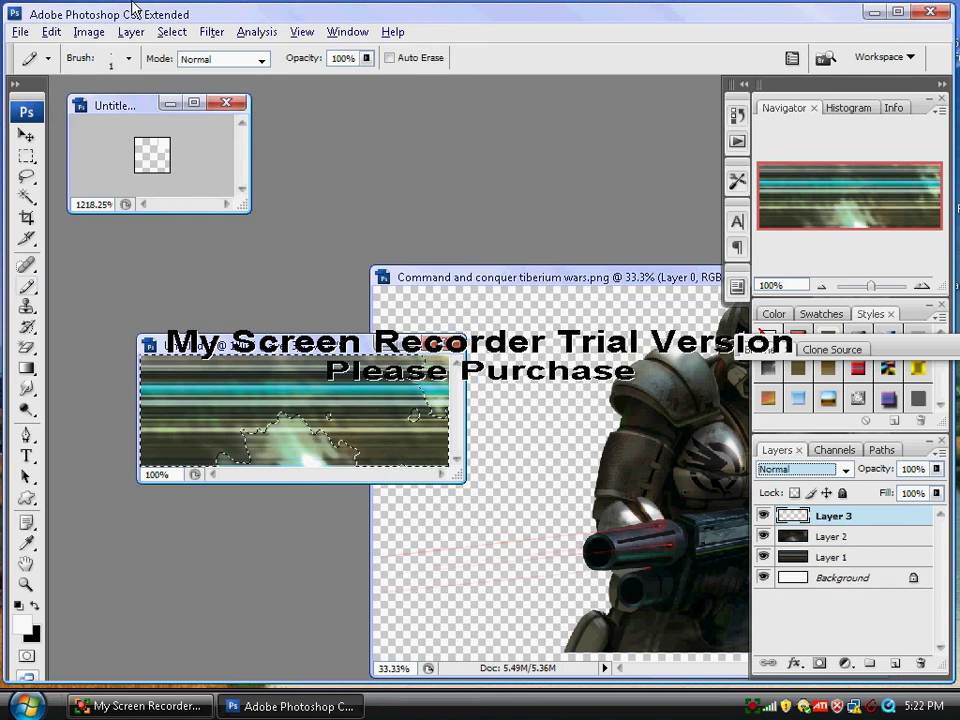
{"action": "left_click", "coordinate": [54, 32]}
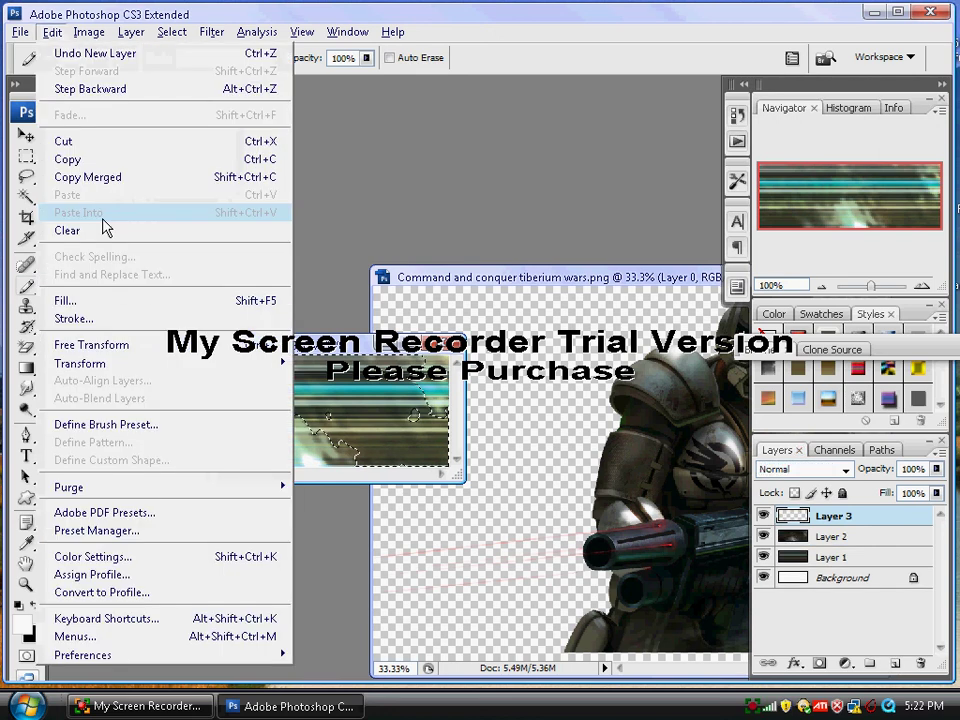
{"action": "left_click", "coordinate": [90, 301]}
{"action": "left_click", "coordinate": [576, 196]}
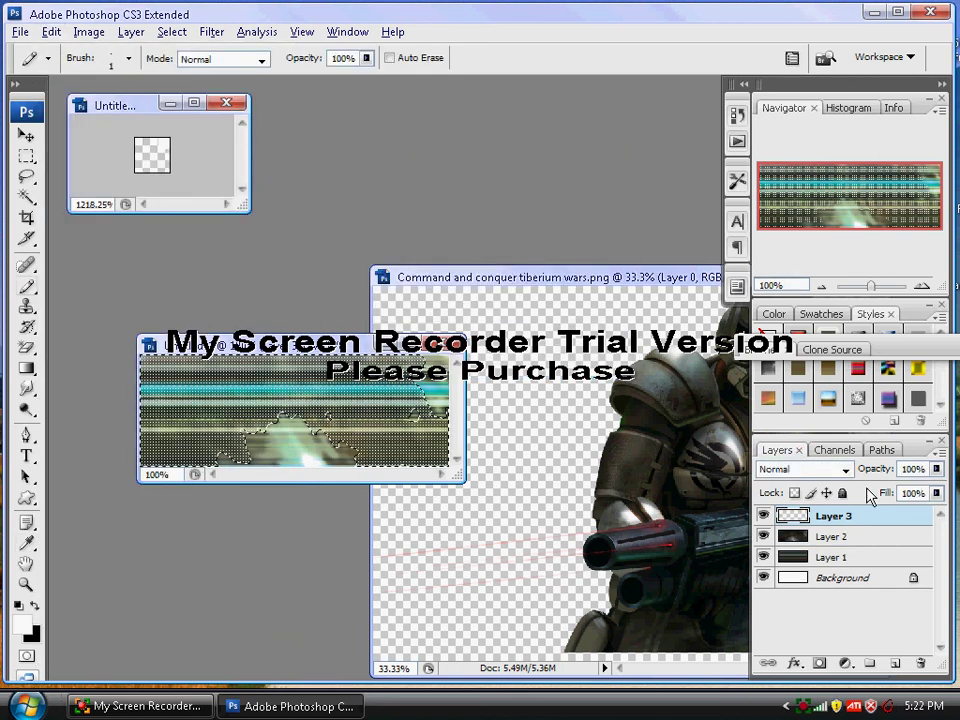
Step: Set Layer 3's blend mode to Soft Light after briefly trying Color Dodge
{"action": "left_click", "coordinate": [845, 470]}
{"action": "left_click", "coordinate": [792, 184]}
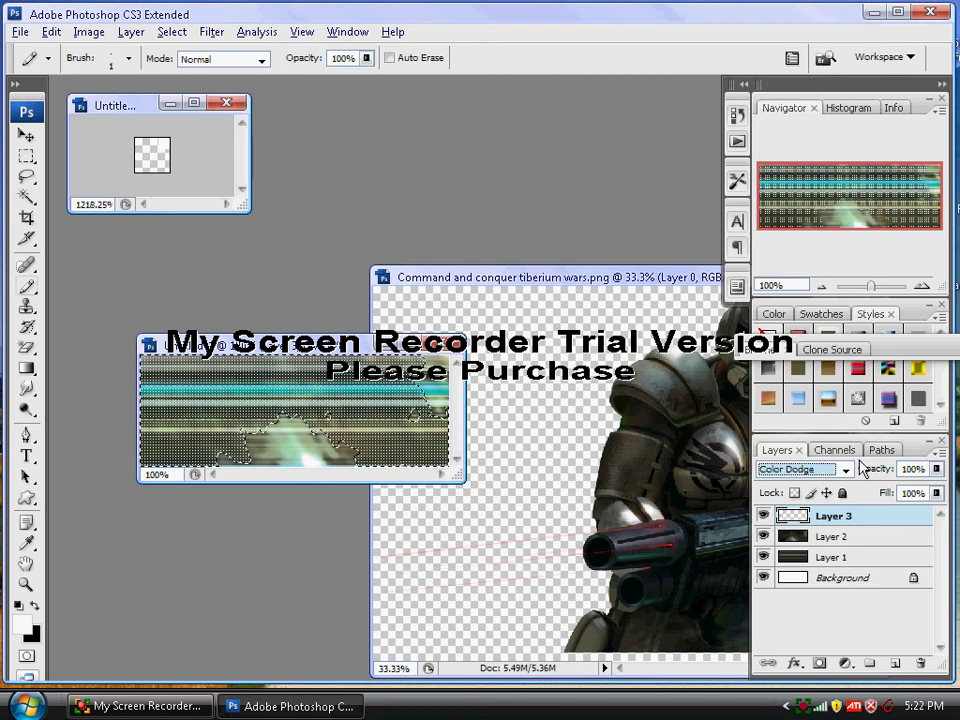
{"action": "left_click", "coordinate": [832, 469]}
{"action": "left_click", "coordinate": [815, 258]}
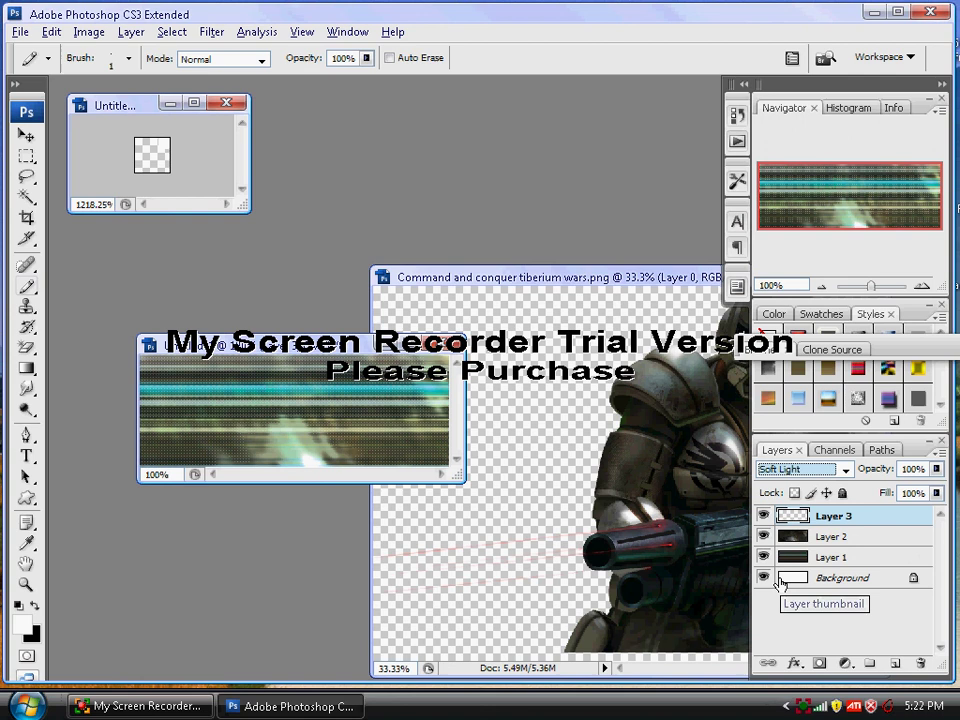
Step: Deselect, then erase Layer 3's pattern across the upper band with a 38% opacity eraser
{"action": "key", "text": "ctrl+d"}
{"action": "left_click", "coordinate": [28, 347]}
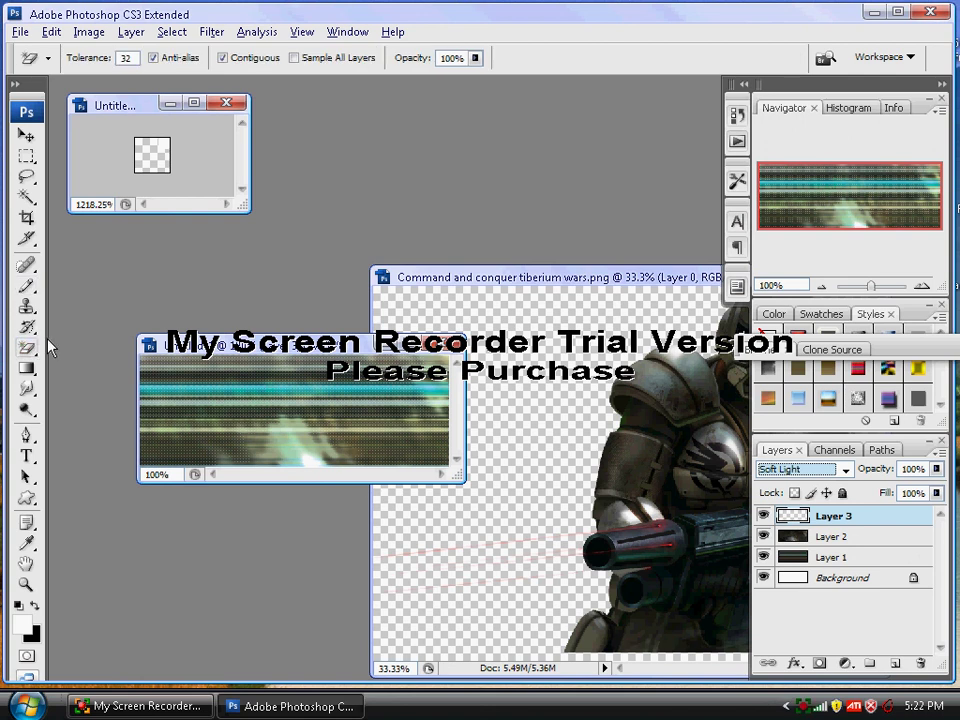
{"action": "left_click_drag", "start_coordinate": [30, 347], "coordinate": [88, 353]}
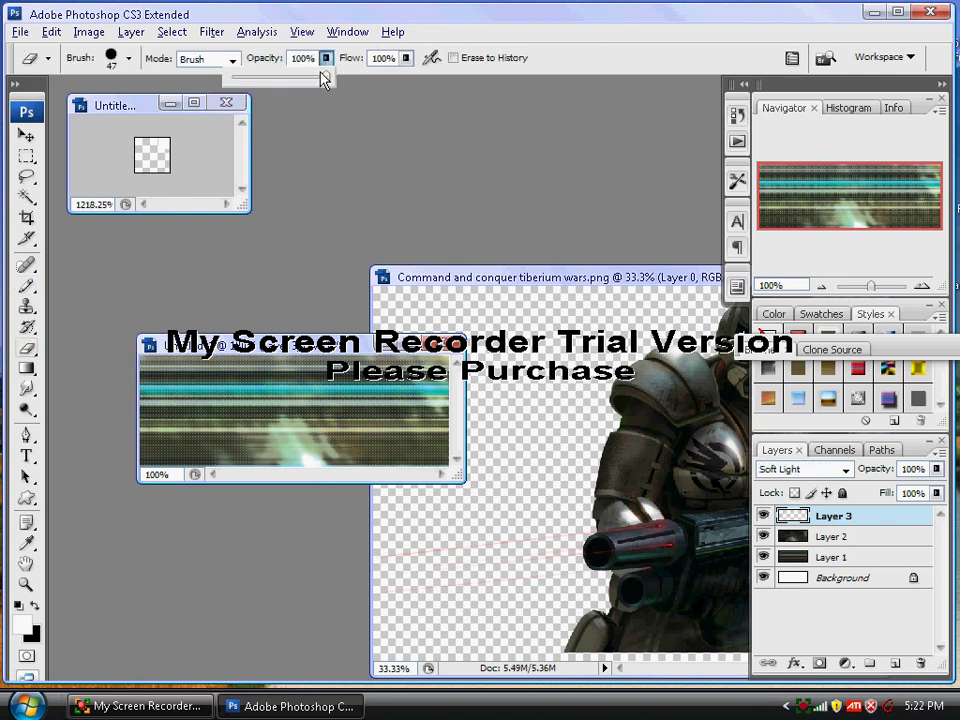
{"action": "mouse_move", "coordinate": [325, 58]}
{"action": "left_mouse_down"}
{"action": "mouse_move", "coordinate": [316, 83]}
{"action": "mouse_move", "coordinate": [268, 76]}
{"action": "left_mouse_up"}
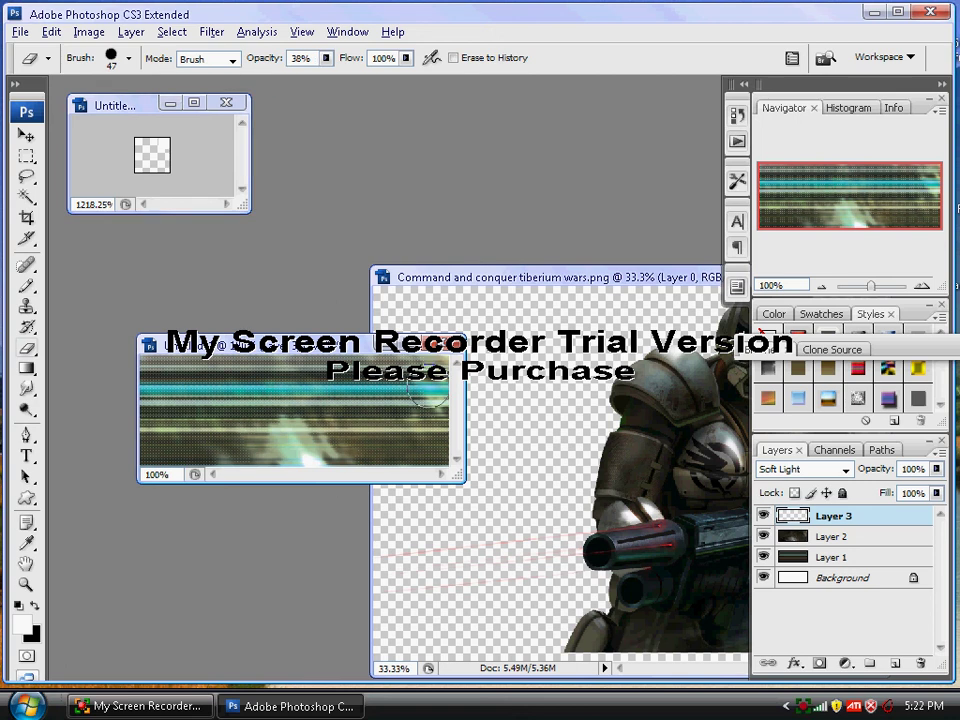
{"action": "mouse_move", "coordinate": [418, 395]}
{"action": "left_mouse_down"}
{"action": "mouse_move", "coordinate": [146, 440]}
{"action": "mouse_move", "coordinate": [240, 378]}
{"action": "mouse_move", "coordinate": [348, 450]}
{"action": "left_mouse_up"}
Step: Resize the Command and conquer render to 300 px wide and drag the soldier, centred, into the banner
{"action": "left_click", "coordinate": [430, 281]}
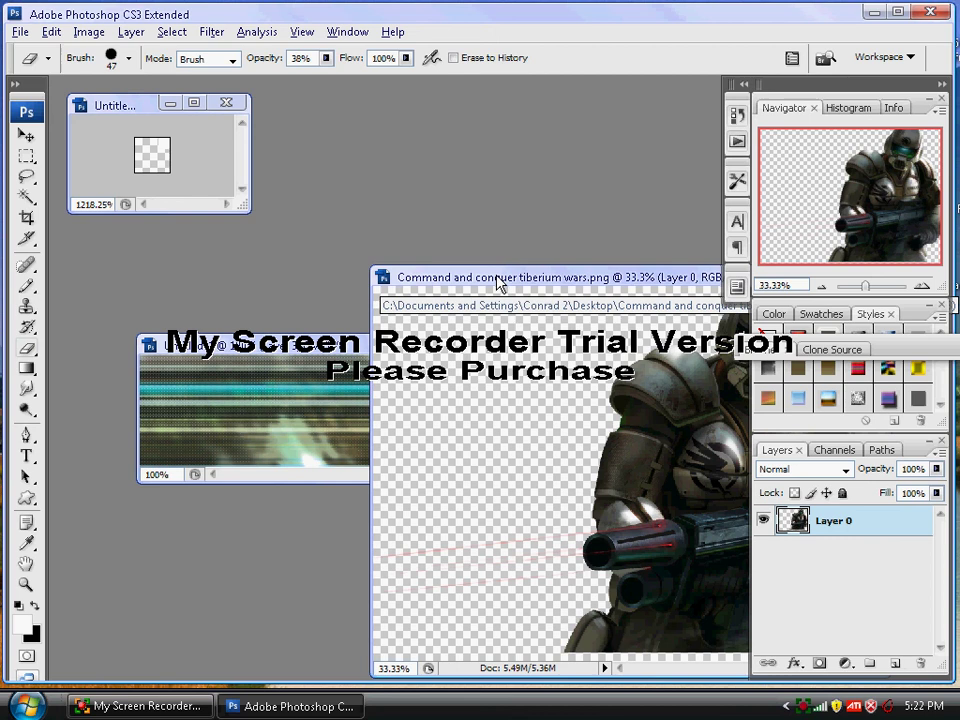
{"action": "left_click_drag", "start_coordinate": [497, 283], "coordinate": [375, 183]}
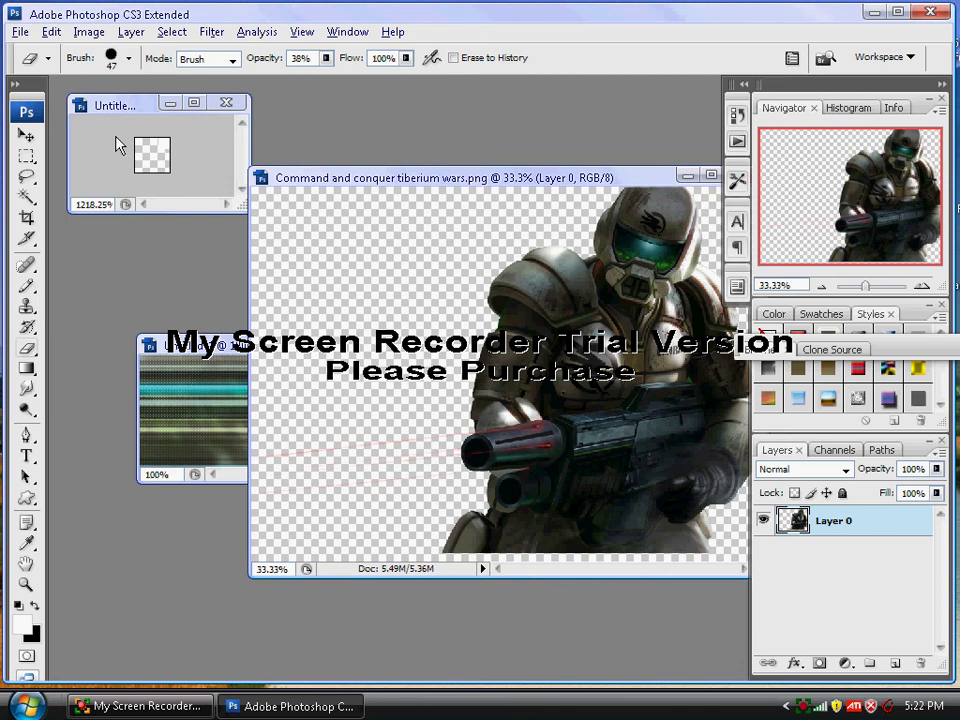
{"action": "left_click", "coordinate": [88, 31]}
{"action": "left_click", "coordinate": [128, 166]}
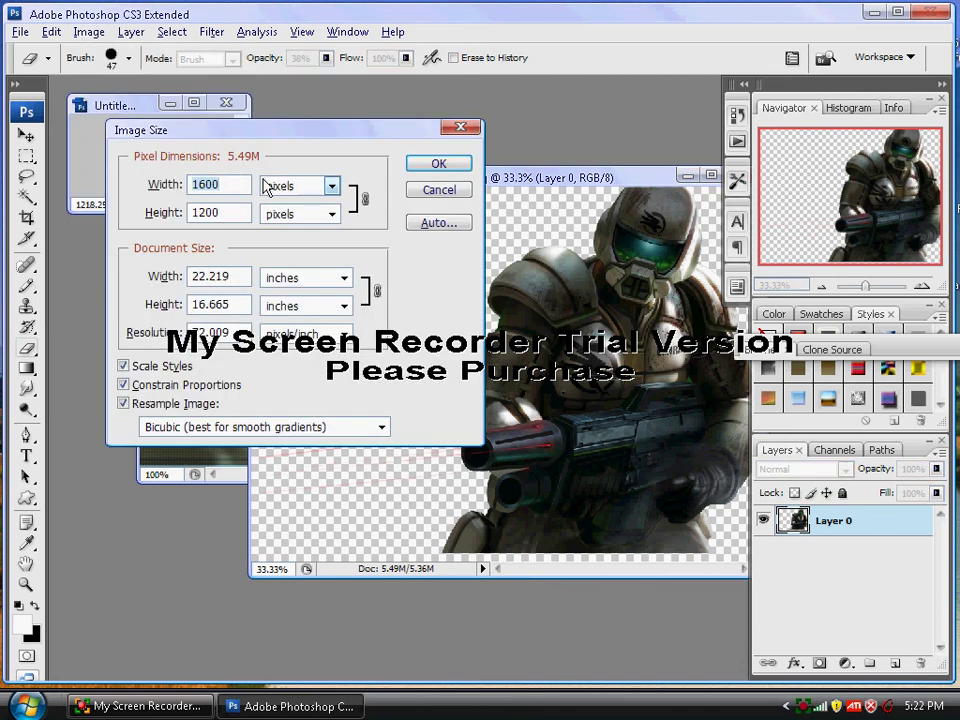
{"action": "type", "text": "300"}
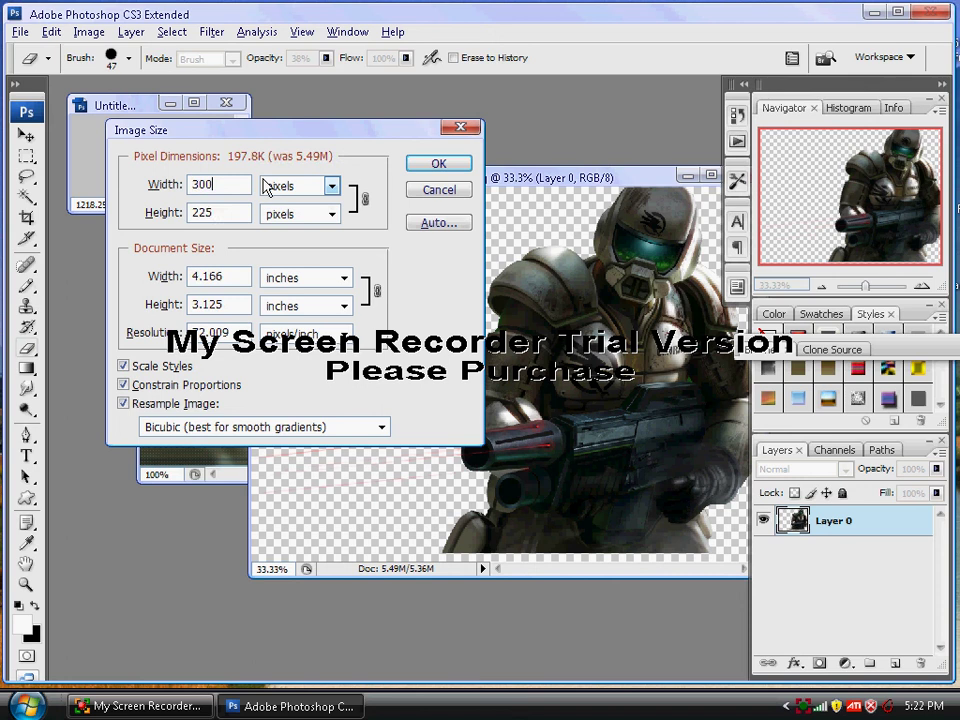
{"action": "key", "text": "Return"}
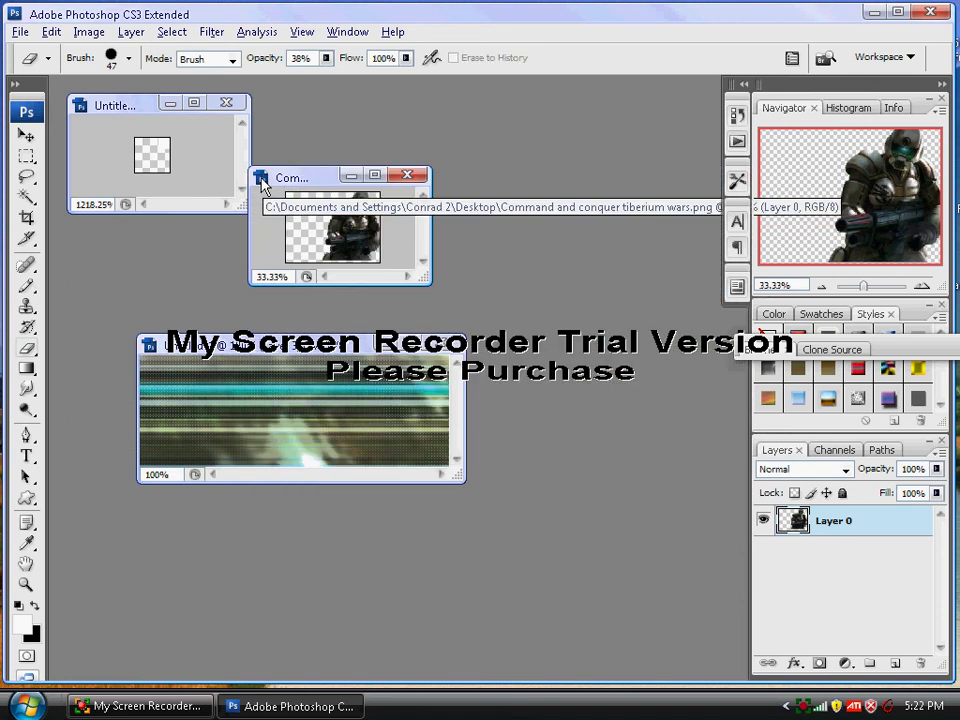
{"action": "key", "text": "v"}
{"action": "left_click_drag", "start_coordinate": [355, 226], "coordinate": [376, 419]}
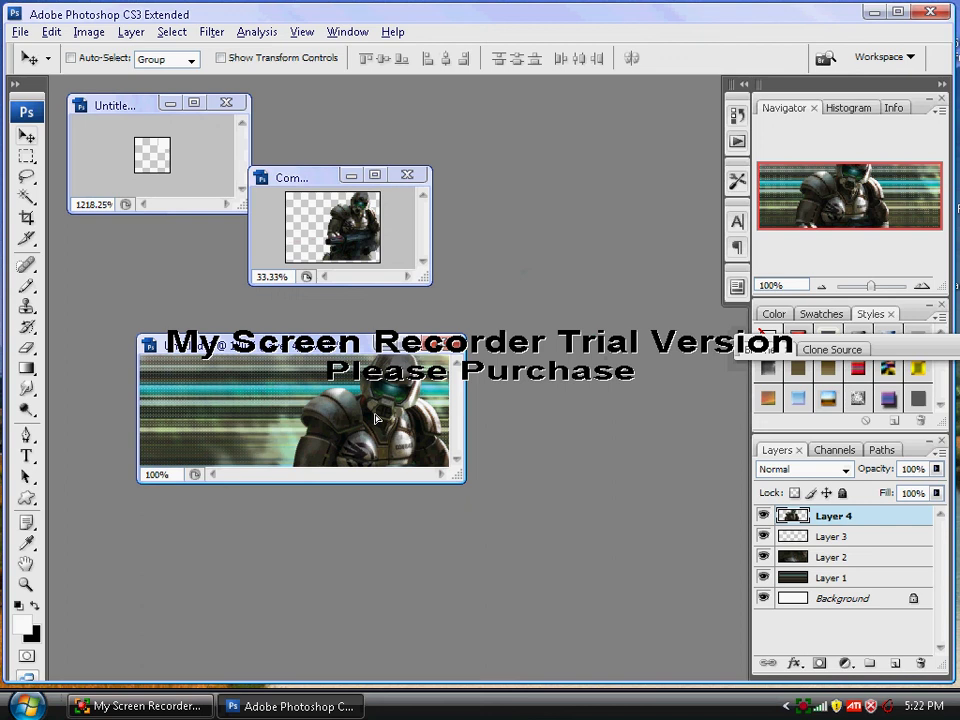
Step: Try Color Burn, Linear Dodge and Screen on Layer 2, settle on Color Dodge, then take the Lasso
{"action": "left_click", "coordinate": [833, 557]}
{"action": "left_click", "coordinate": [845, 470]}
{"action": "left_click", "coordinate": [769, 92]}
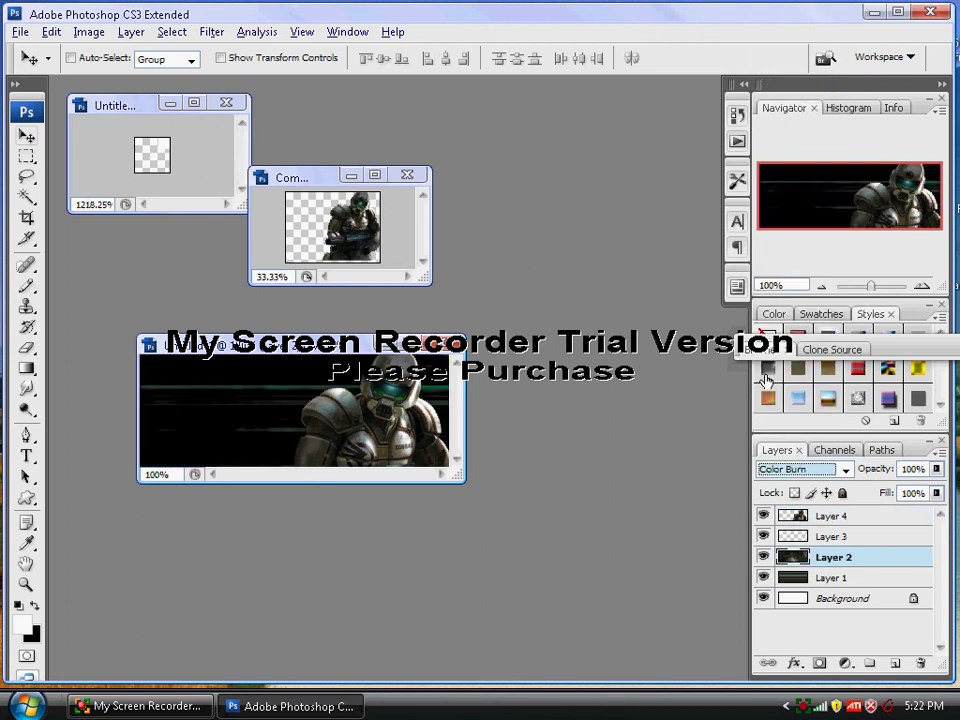
{"action": "left_click", "coordinate": [847, 469]}
{"action": "left_click", "coordinate": [768, 195]}
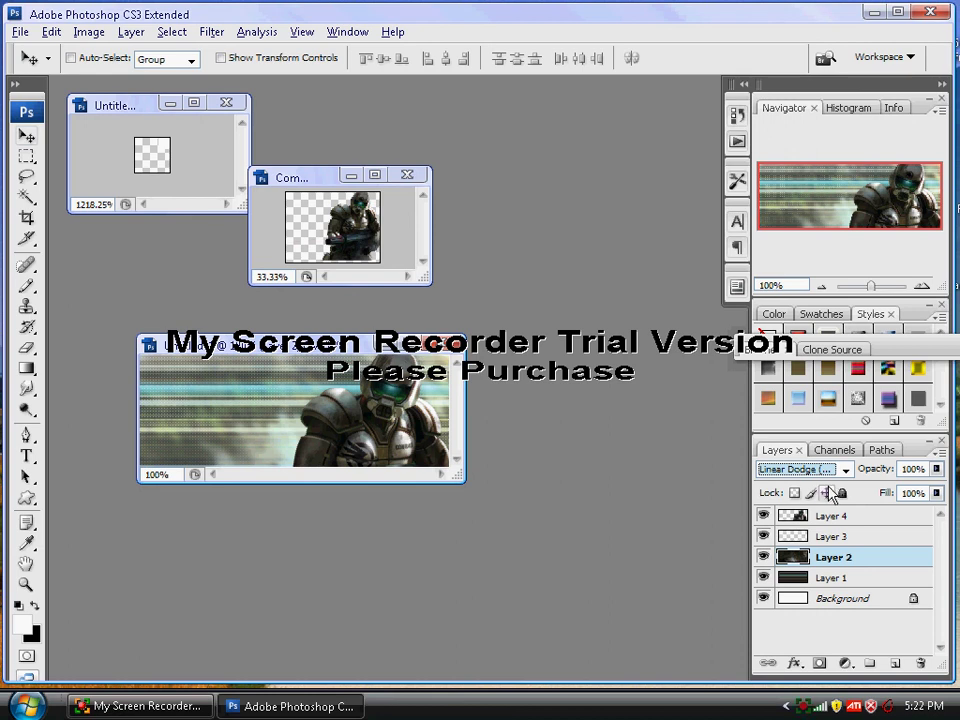
{"action": "key", "text": "Up"}
{"action": "key", "text": "Down"}
{"action": "key", "text": "Down"}
{"action": "key", "text": "Down"}
{"action": "key", "text": "Down"}
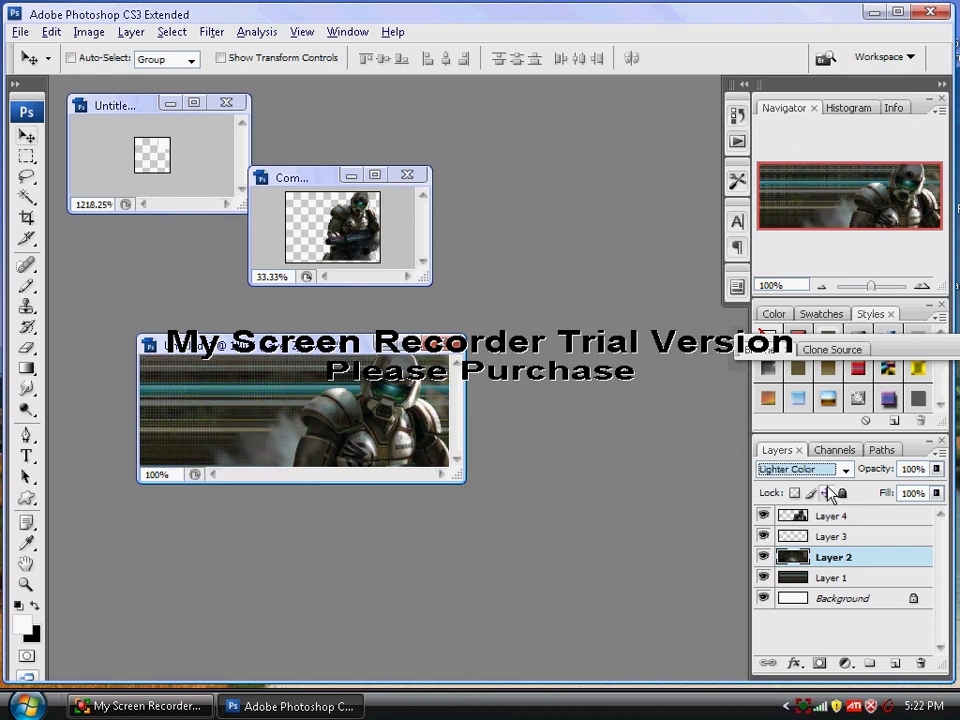
{"action": "key", "text": "Up"}
{"action": "key", "text": "Up"}
{"action": "key", "text": "Up"}
{"action": "key", "text": "Up"}
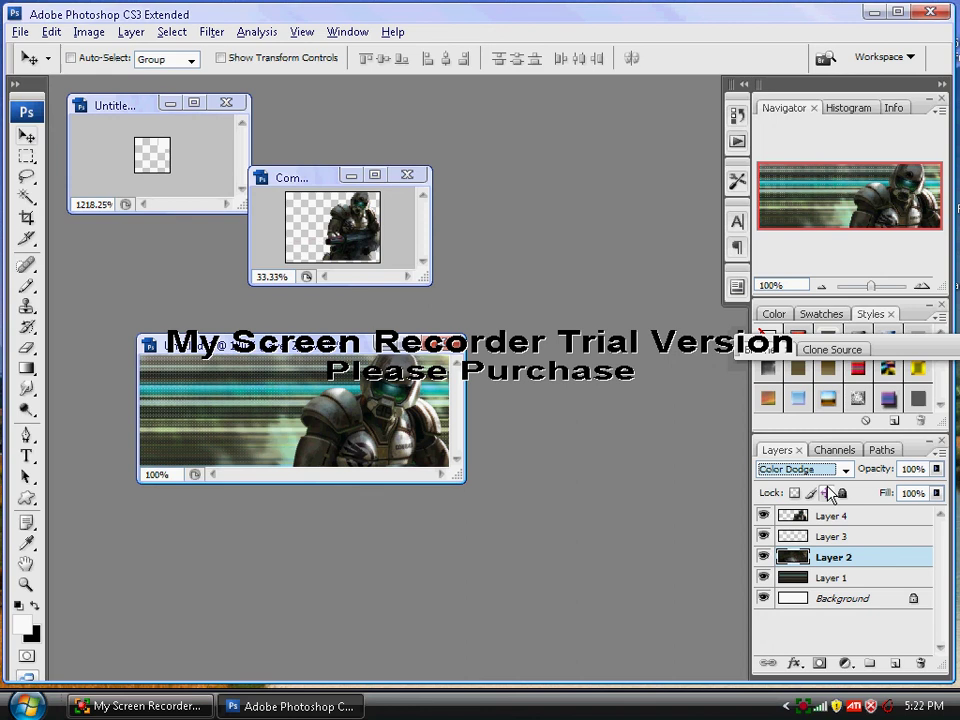
{"action": "key", "text": "Up"}
{"action": "key", "text": "Down"}
{"action": "left_click", "coordinate": [26, 180]}
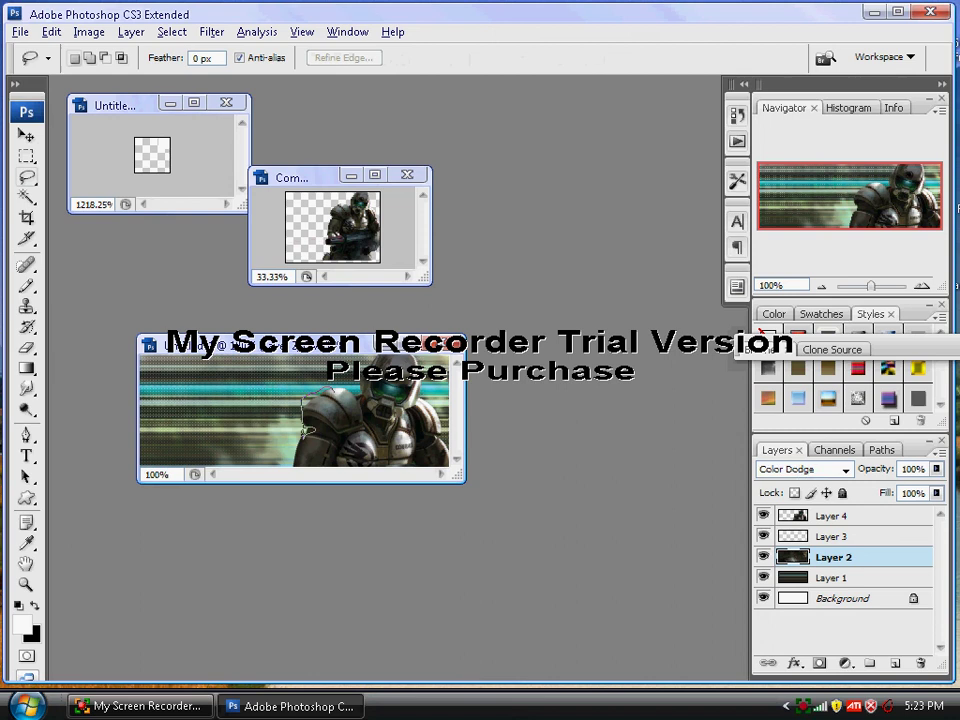
Step: Lasso around the soldier with a 20 px feather
{"action": "left_click_drag", "start_coordinate": [300, 400], "coordinate": [311, 521]}
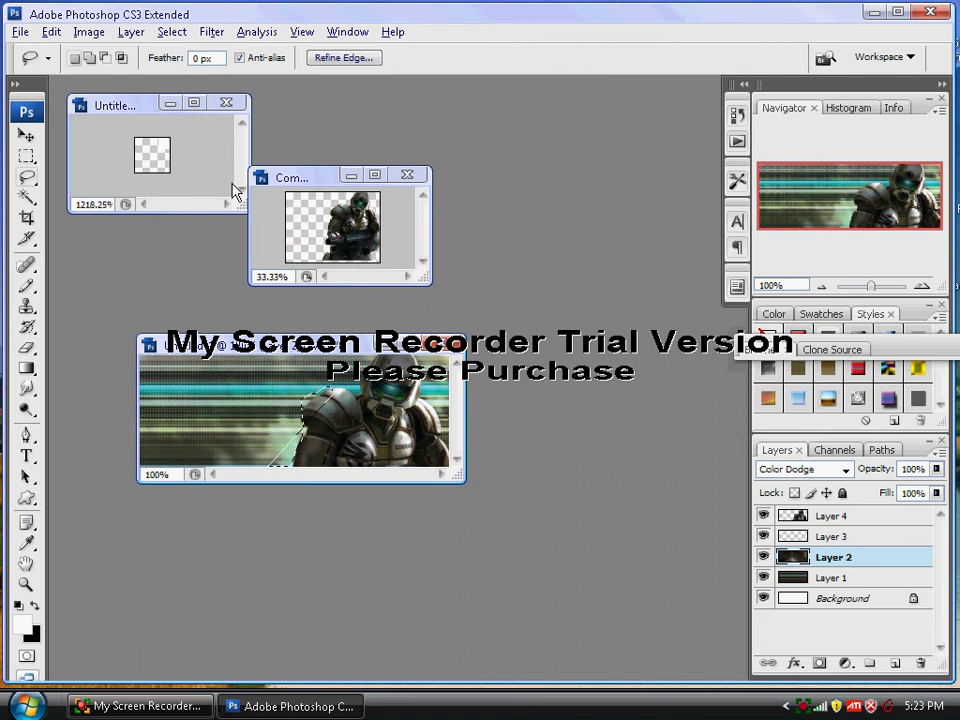
{"action": "double_click", "coordinate": [200, 57]}
{"action": "type", "text": "20"}
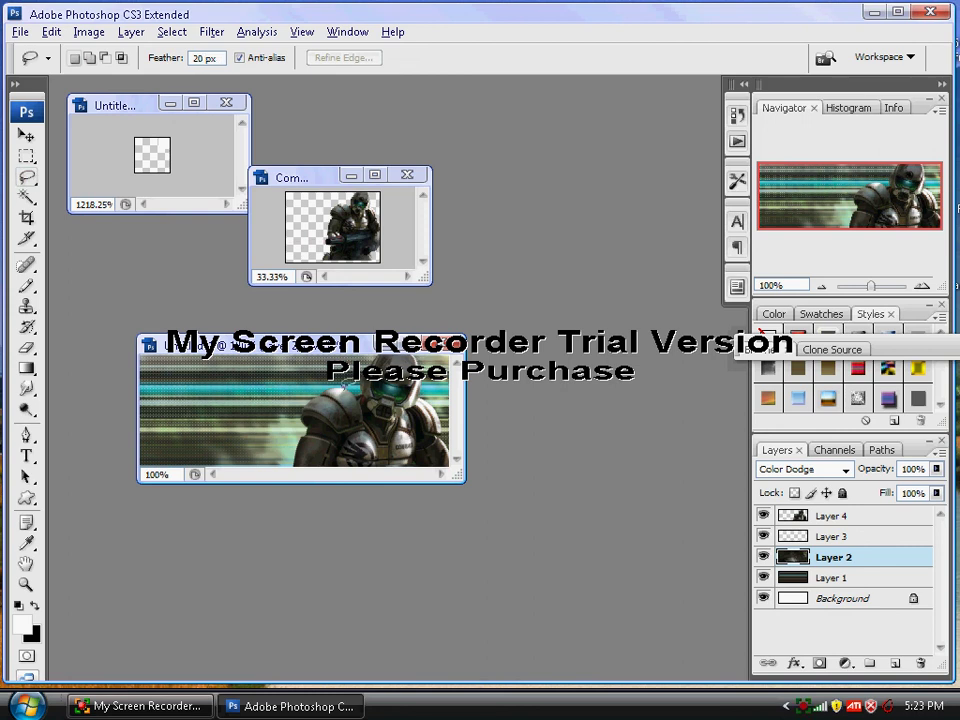
{"action": "mouse_move", "coordinate": [291, 418]}
{"action": "left_mouse_down"}
{"action": "mouse_move", "coordinate": [432, 503]}
{"action": "mouse_move", "coordinate": [338, 348]}
{"action": "mouse_move", "coordinate": [326, 282]}
{"action": "mouse_move", "coordinate": [262, 284]}
{"action": "mouse_move", "coordinate": [250, 300]}
{"action": "left_mouse_up"}
Step: On Layer 4, invert the selection, delete everything outside the soldier, and deselect
{"action": "left_click", "coordinate": [830, 516]}
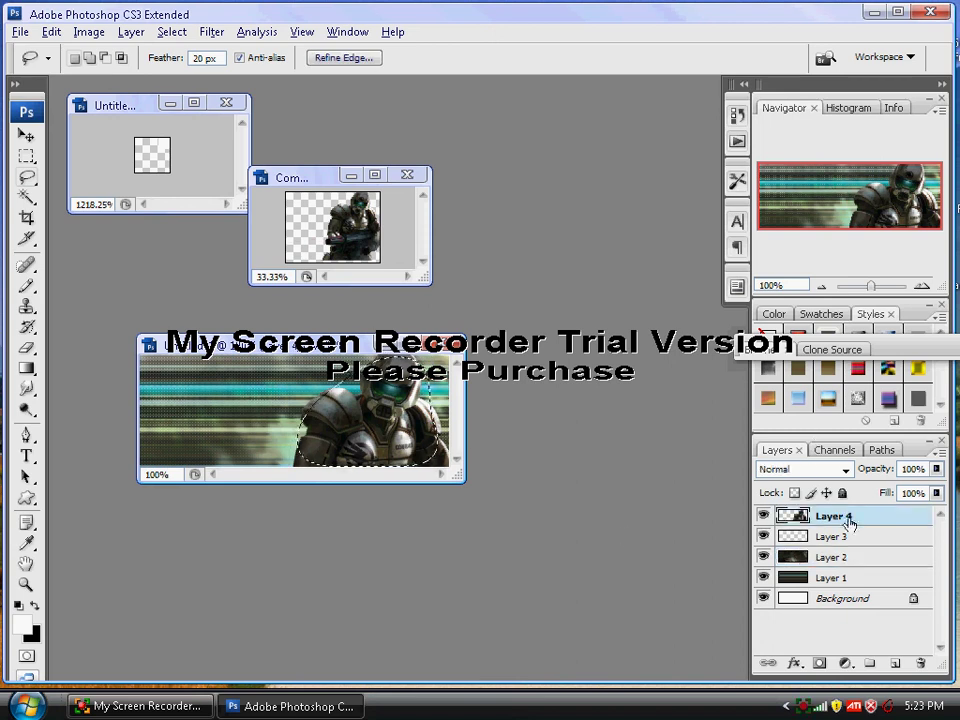
{"action": "right_click", "coordinate": [398, 391]}
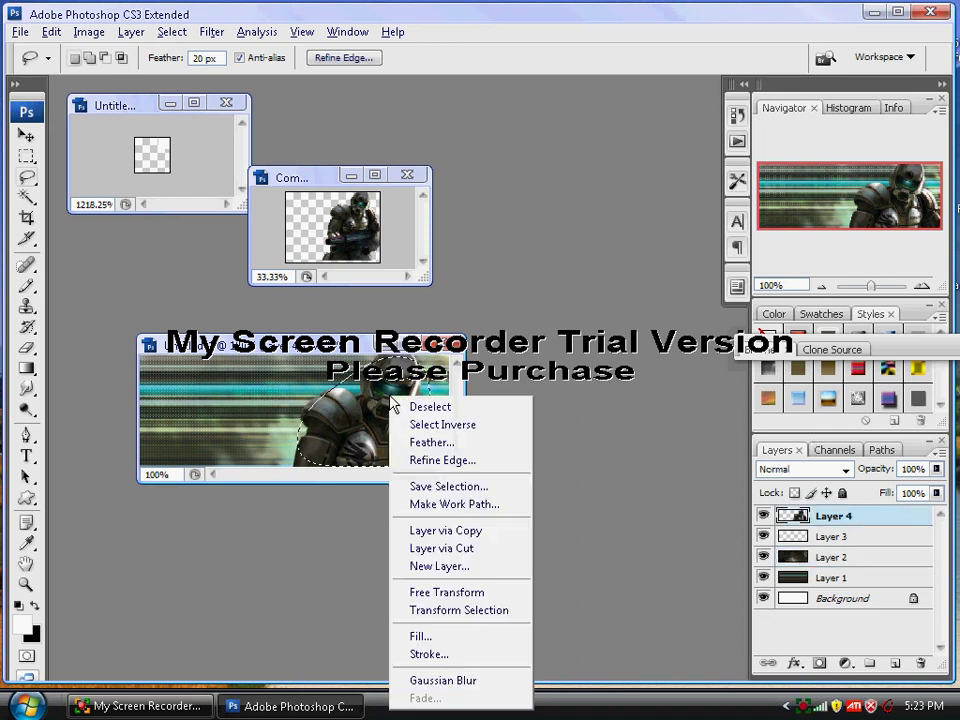
{"action": "left_click", "coordinate": [488, 438]}
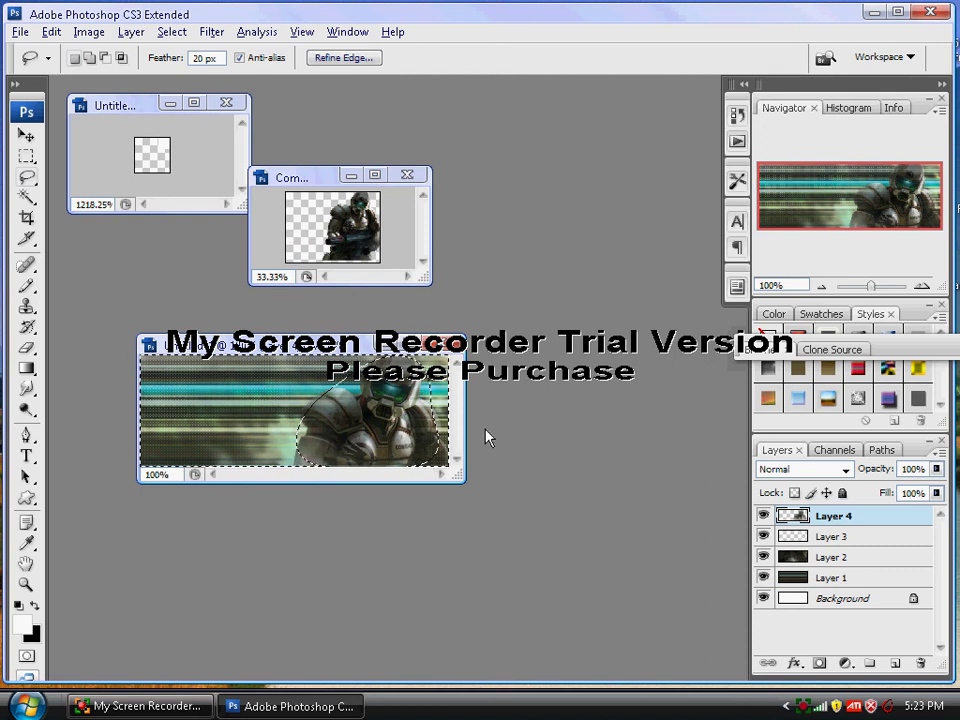
{"action": "key", "text": "Delete"}
{"action": "key", "text": "ctrl+d"}
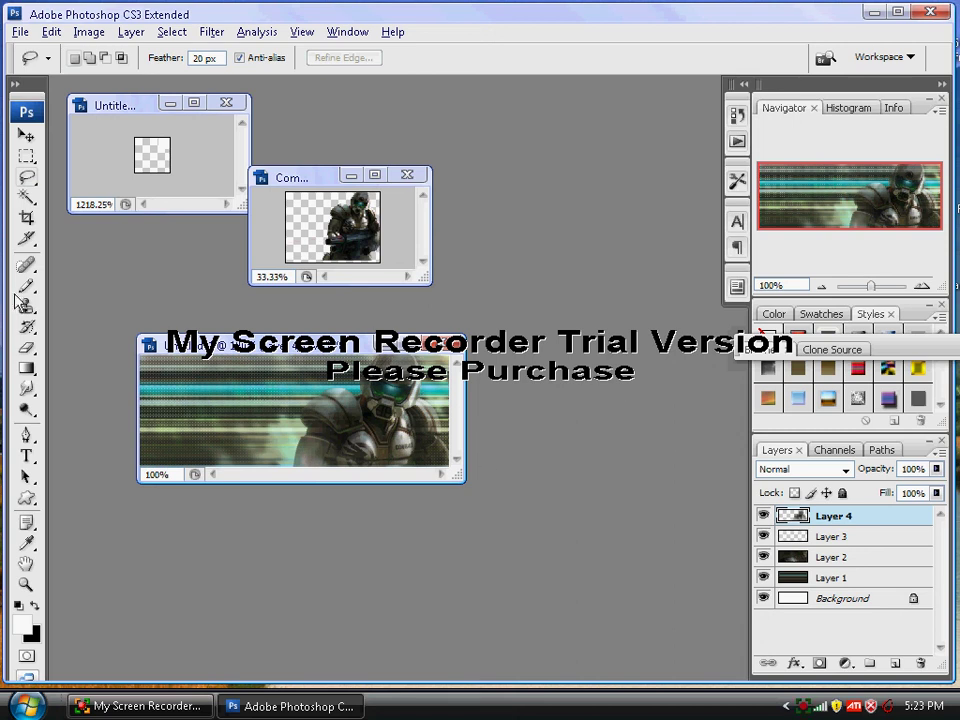
{"action": "left_click_drag", "start_coordinate": [316, 347], "coordinate": [318, 343]}
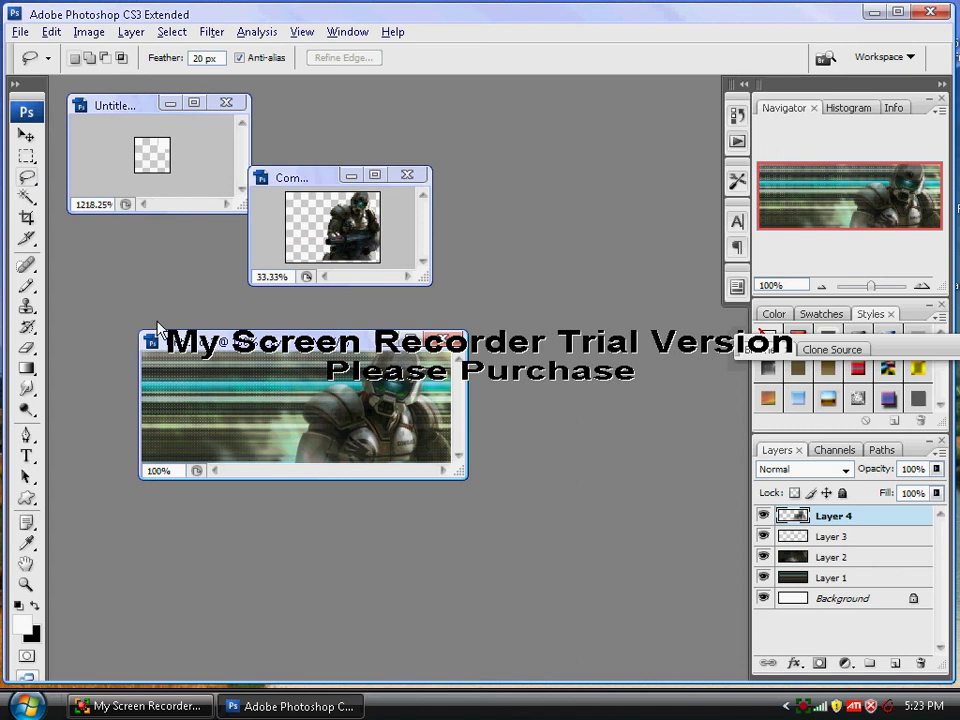
{"action": "left_click", "coordinate": [18, 30]}
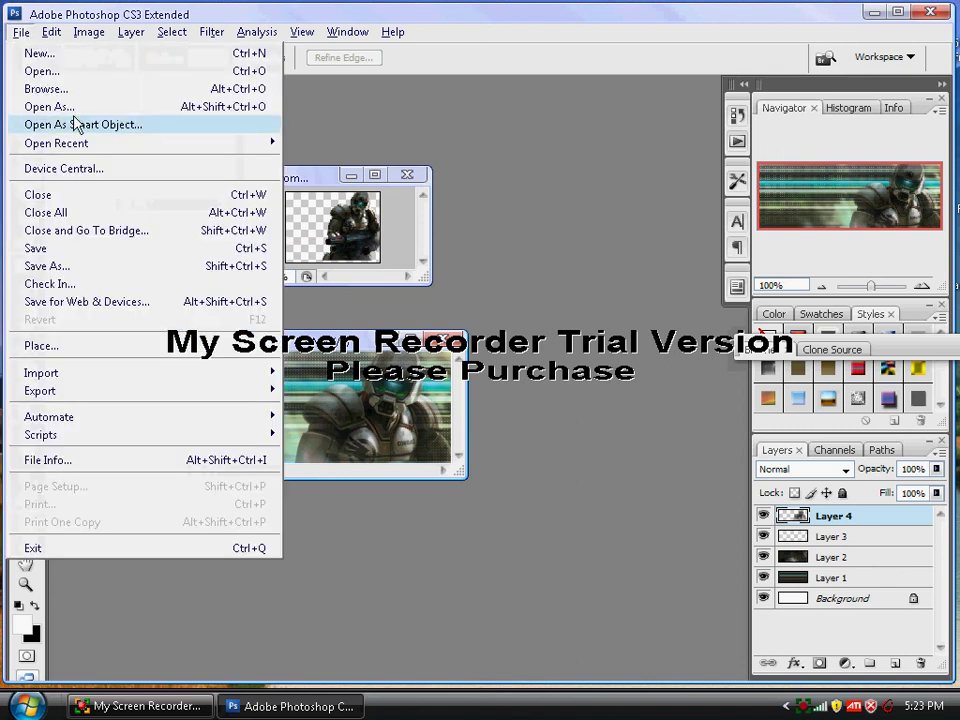
{"action": "left_click", "coordinate": [513, 240]}
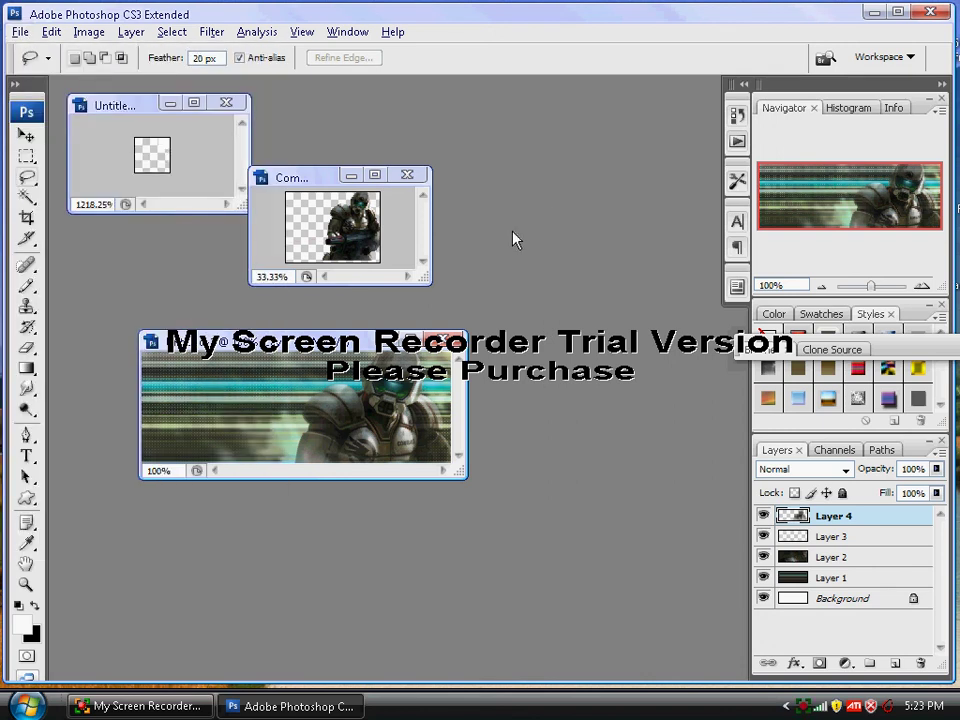